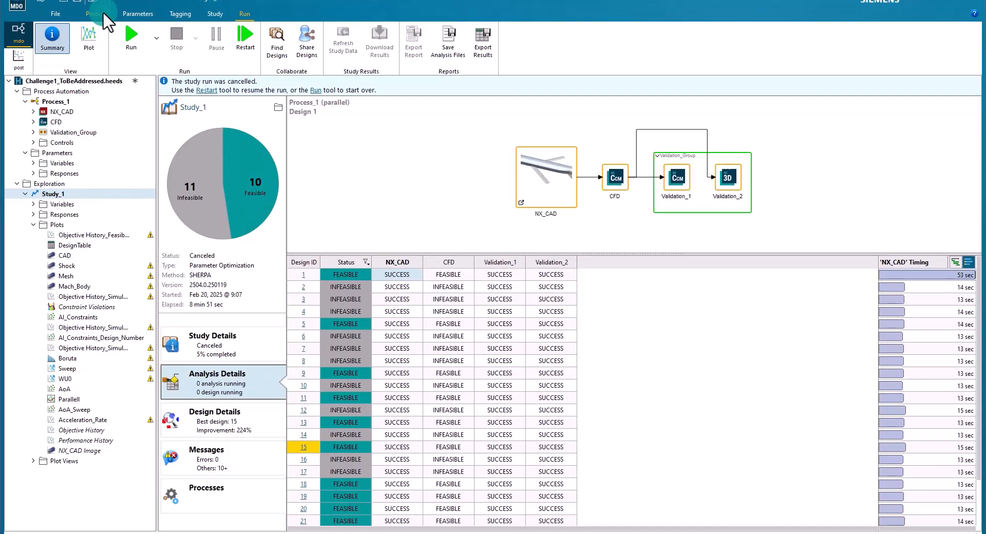
Add a new condition named Validation_Runs to the process's managed conditions.
click(103, 11)
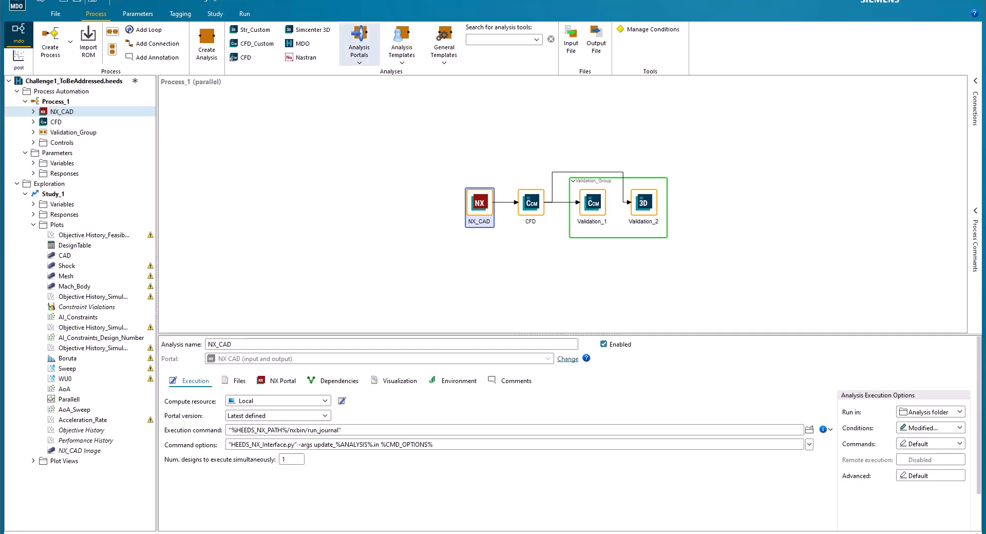
click(650, 30)
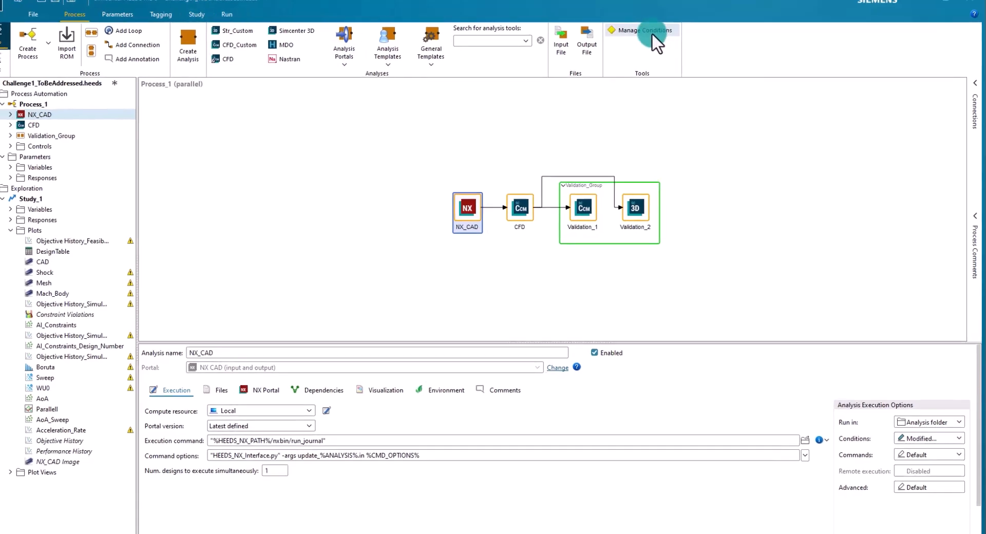
click(478, 172)
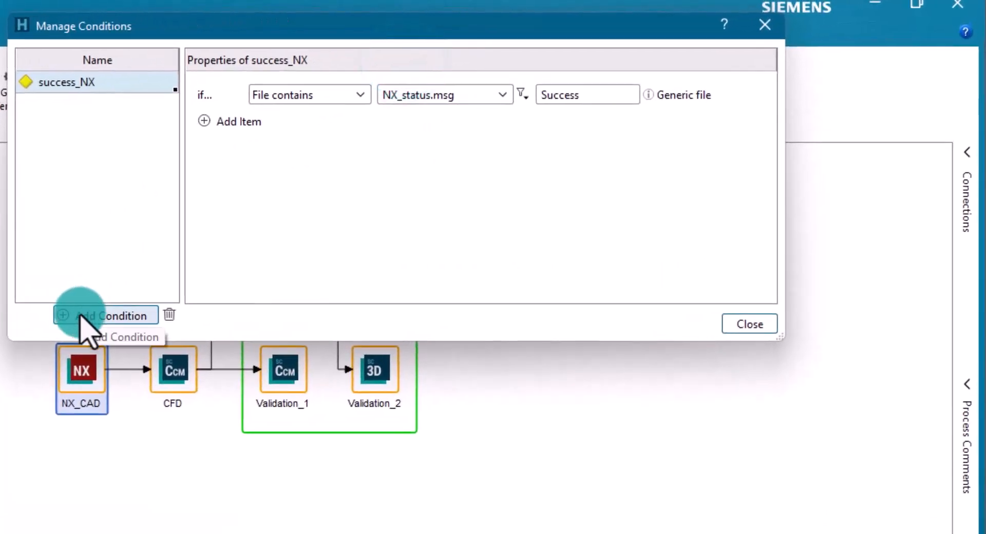
click(81, 317)
click(114, 105)
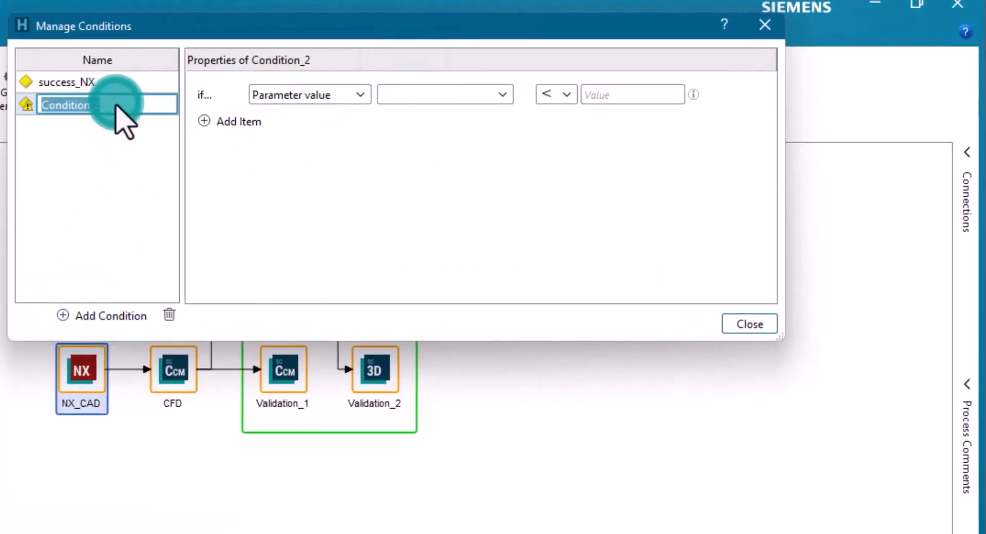
text(Validation_Runs)
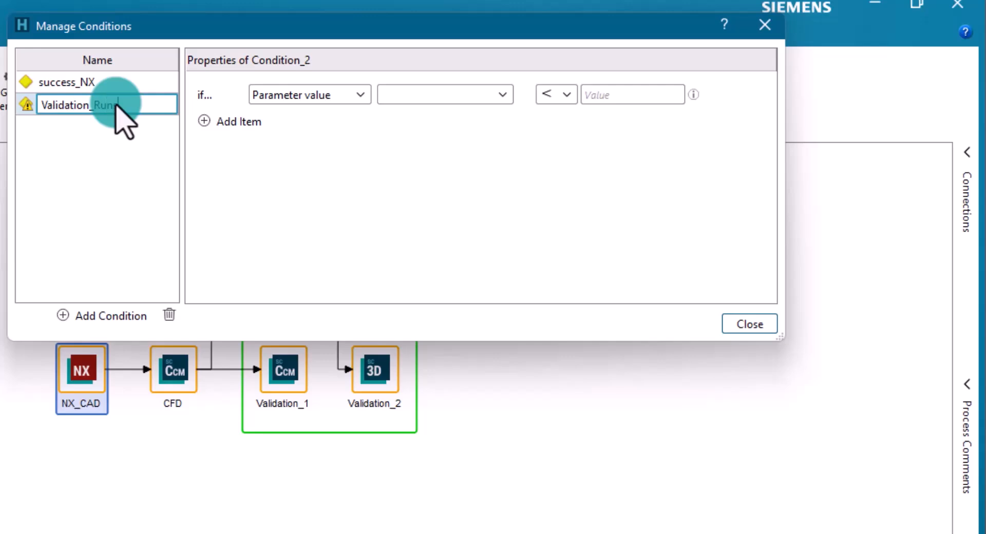
key(Return)
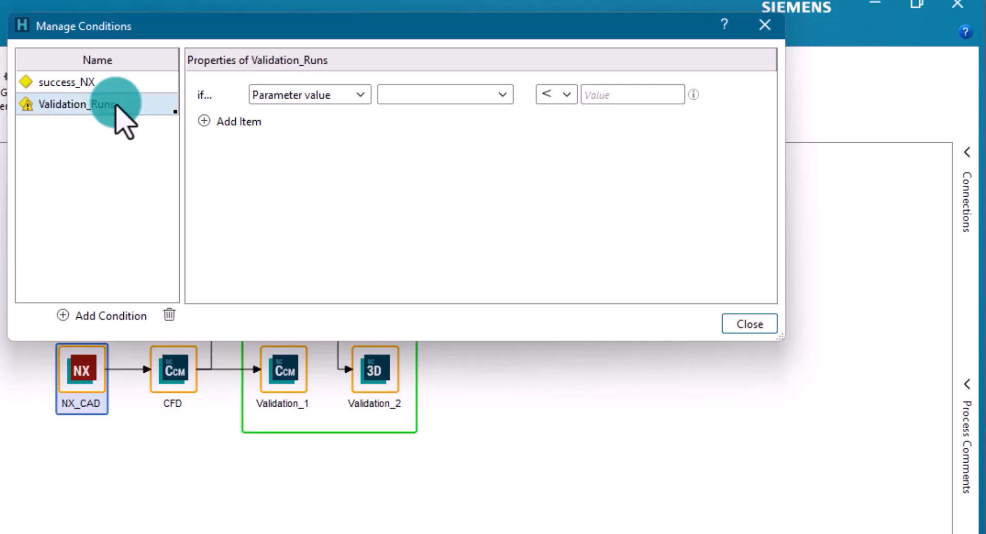
Define the Validation_Runs condition as the CFD analysis status being Feasible, and close the condition manager.
click(359, 96)
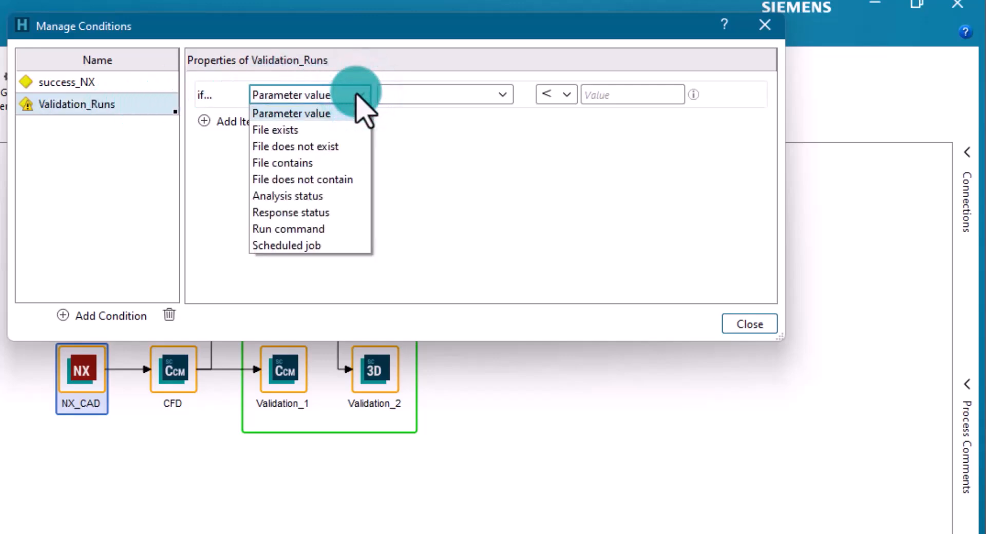
click(319, 195)
click(502, 94)
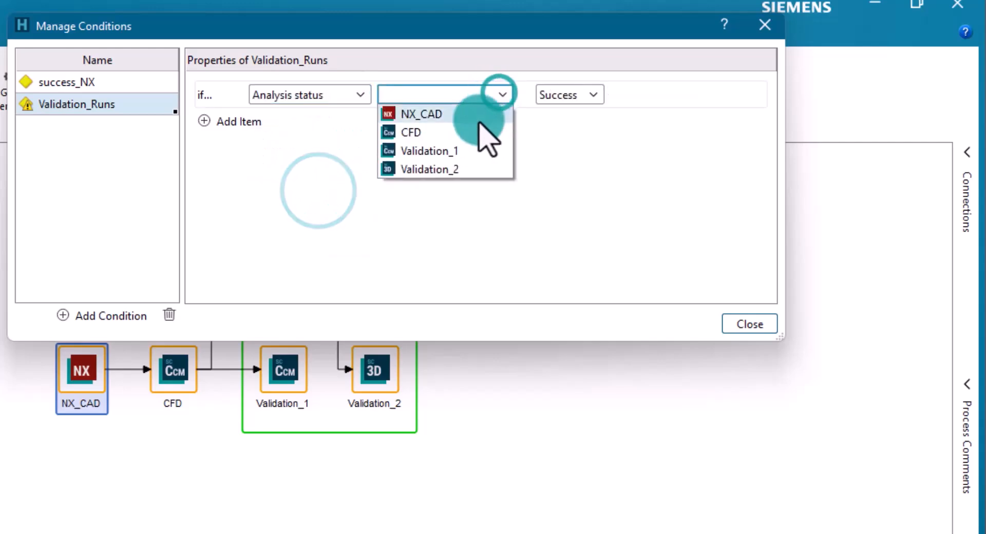
click(469, 130)
click(592, 94)
click(578, 146)
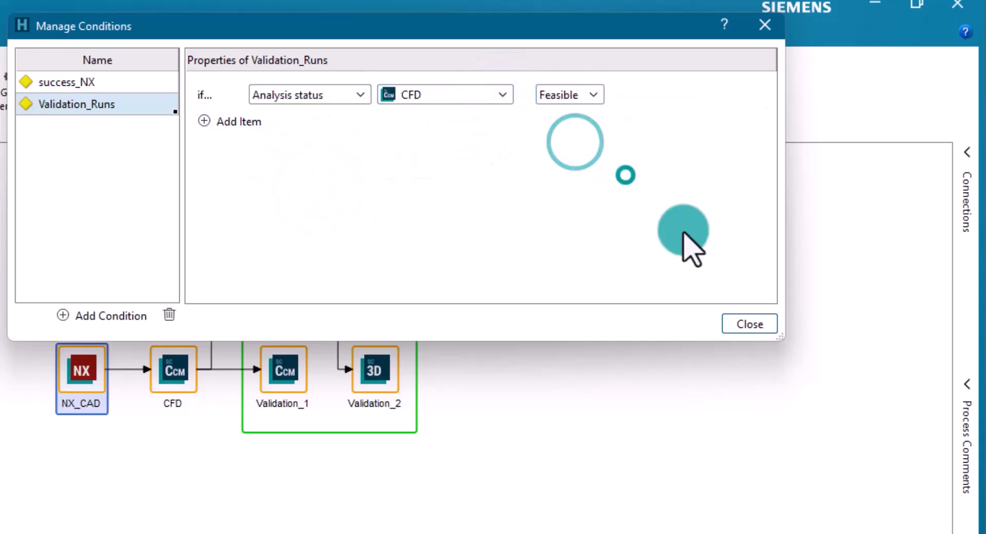
click(740, 326)
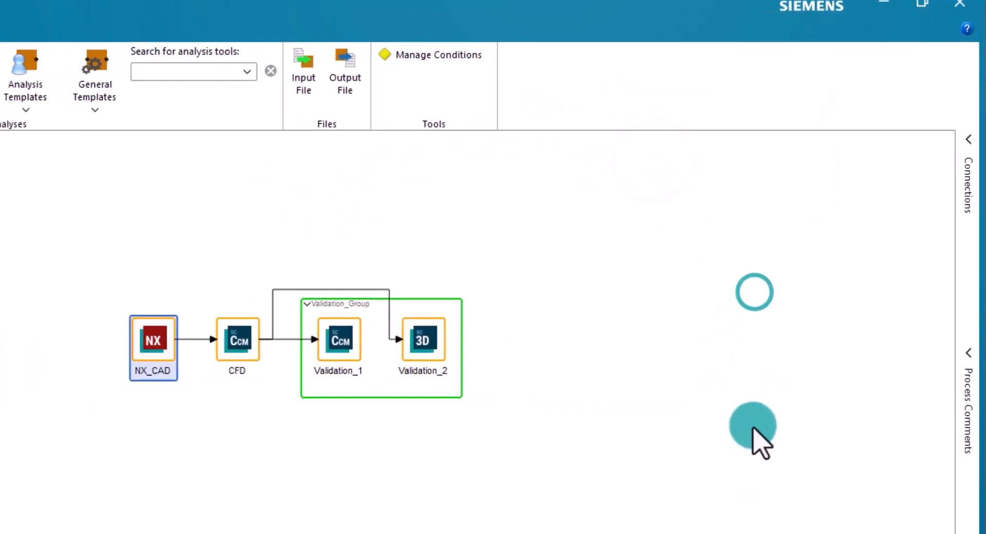
Assign Validation_Runs as the Run condition of the Validation_1 analysis.
click(339, 342)
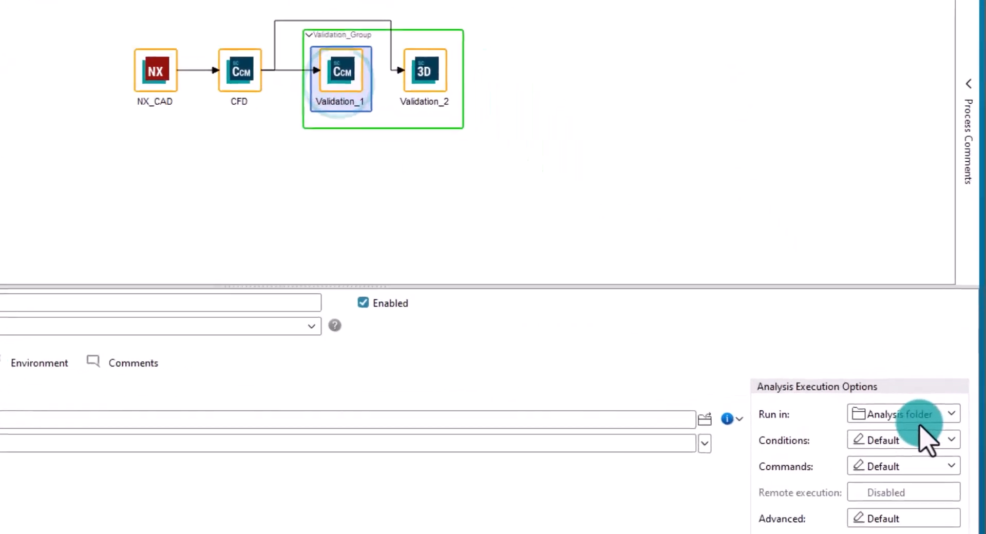
click(922, 441)
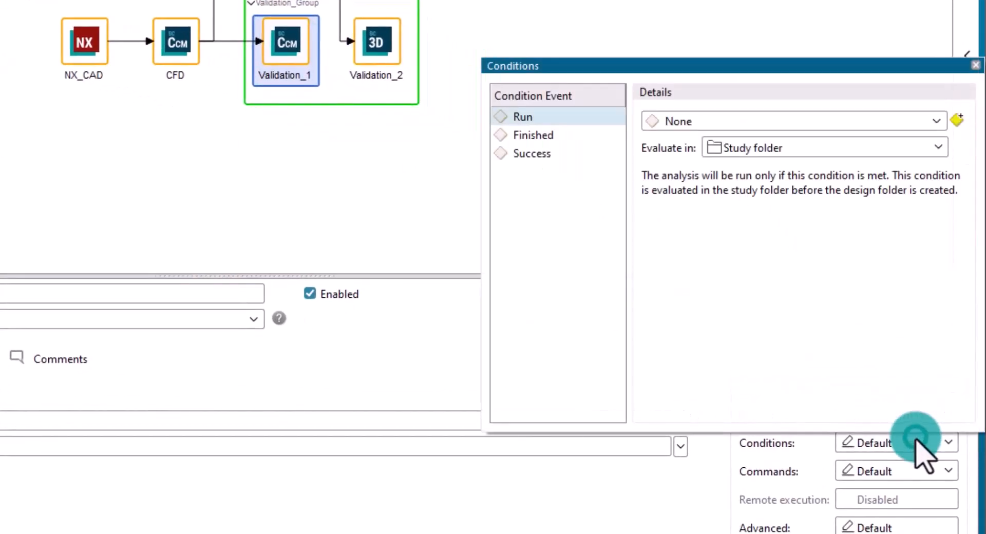
click(903, 129)
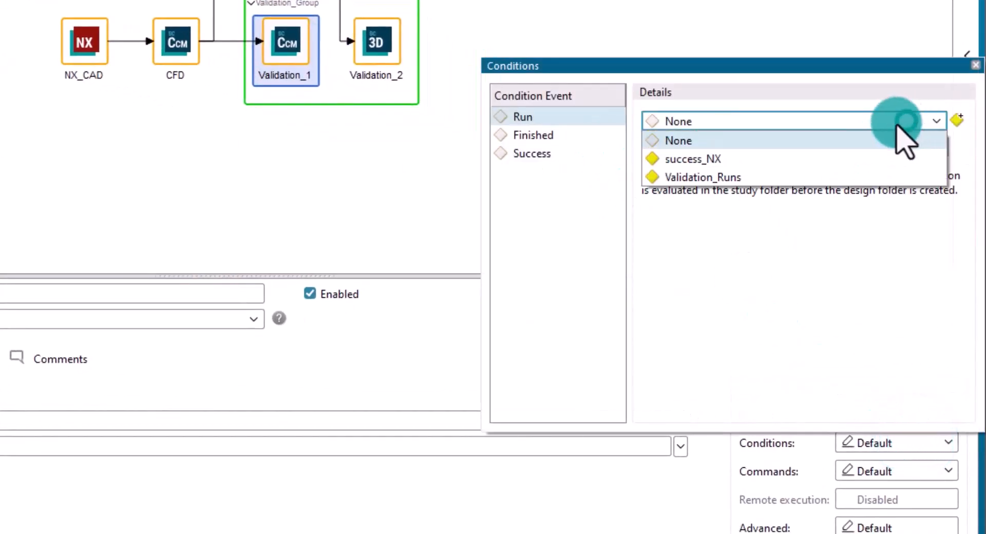
click(719, 176)
Assign Validation_Runs as the Run condition of the Validation_2 analysis and close its conditions.
click(382, 41)
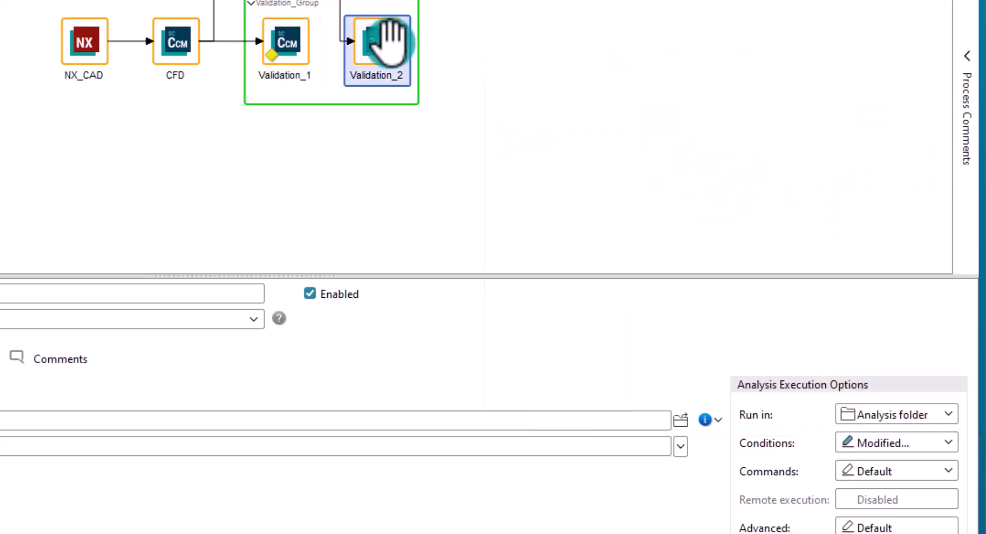
click(931, 442)
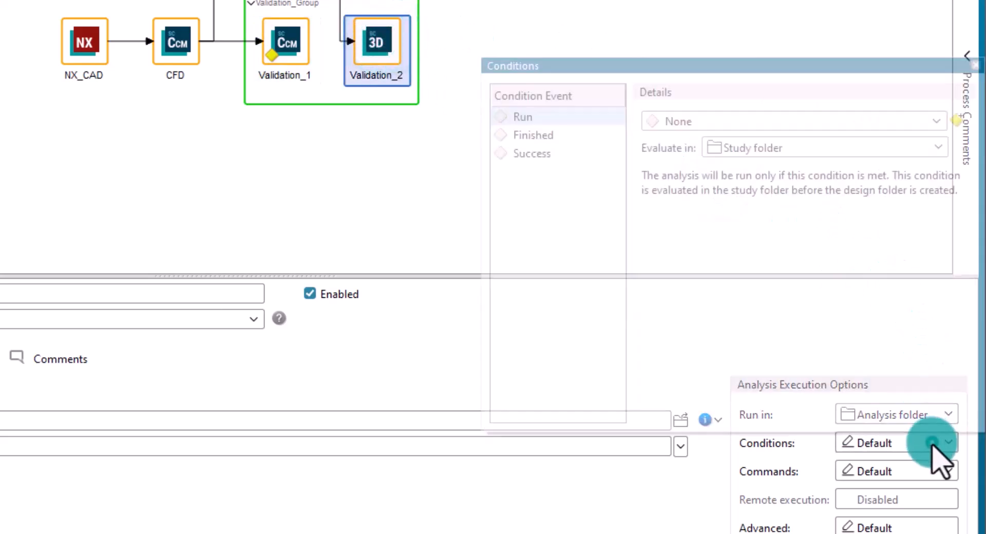
click(805, 117)
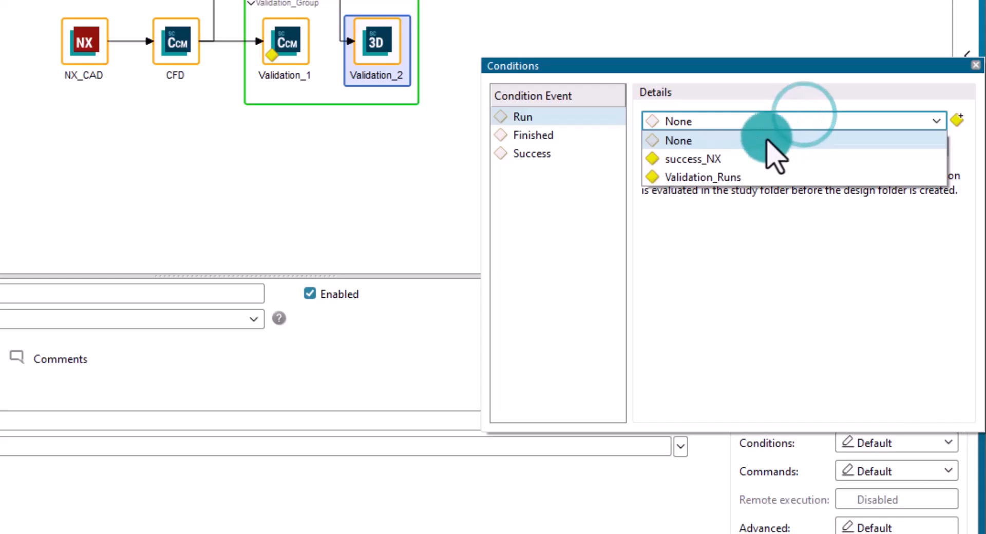
click(744, 176)
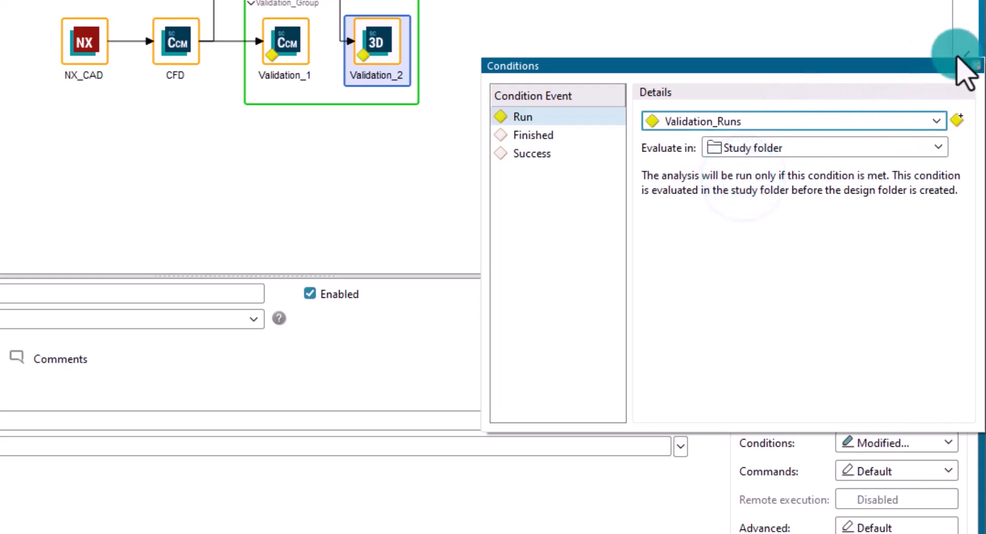
click(976, 65)
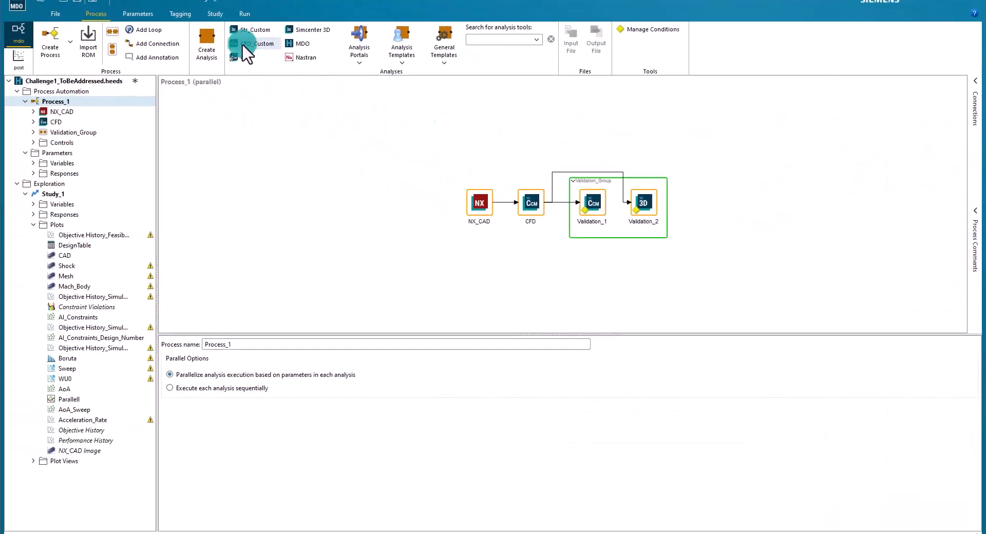
Run the study and check the error messages for Design 2.
click(239, 16)
click(132, 41)
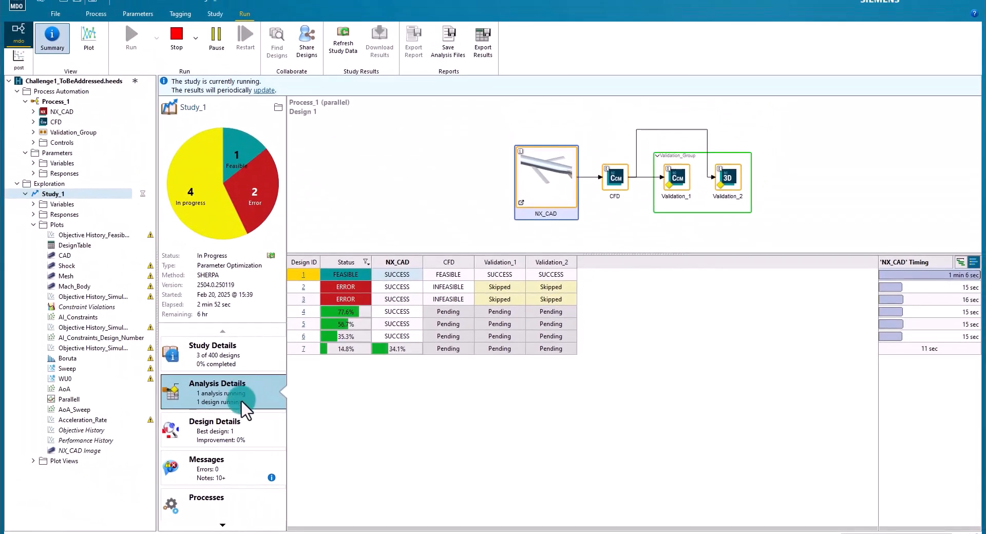
click(230, 462)
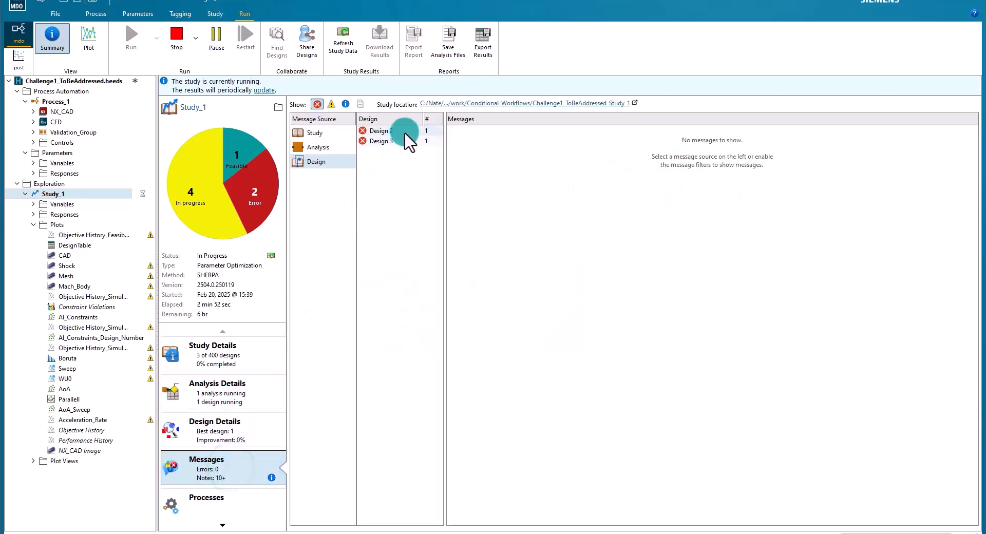
click(405, 131)
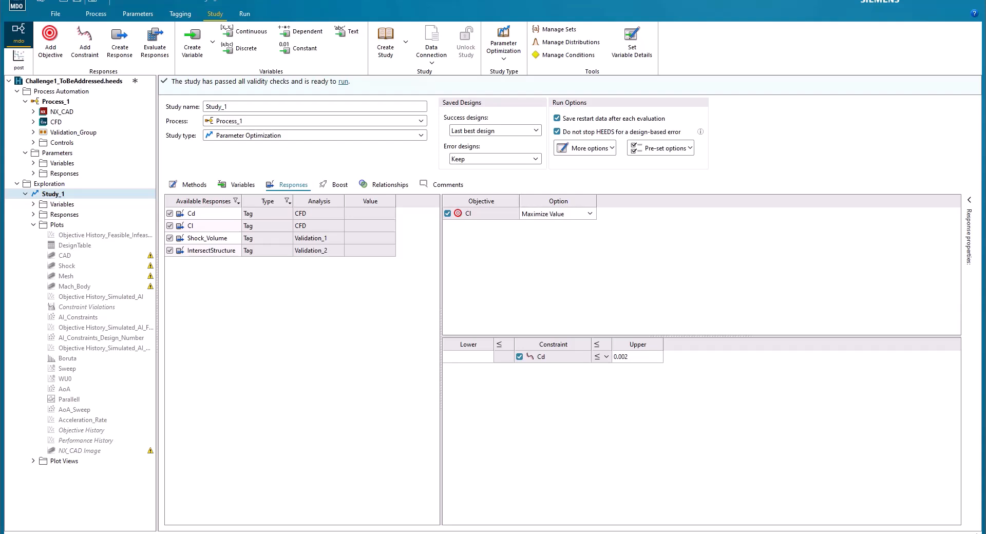
Display the response properties and make the IntersectStructure response optional with a default value of 0.
click(141, 14)
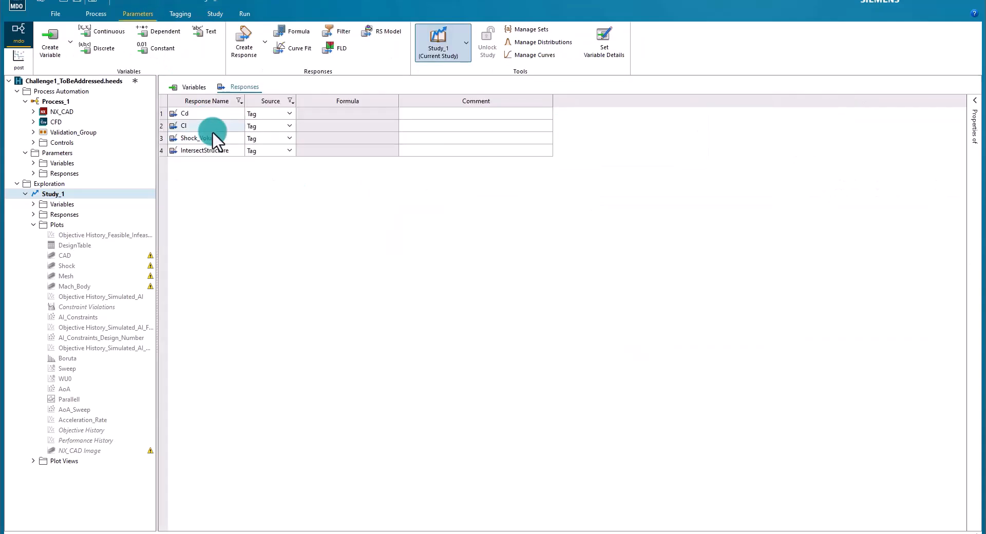
click(212, 138)
click(975, 100)
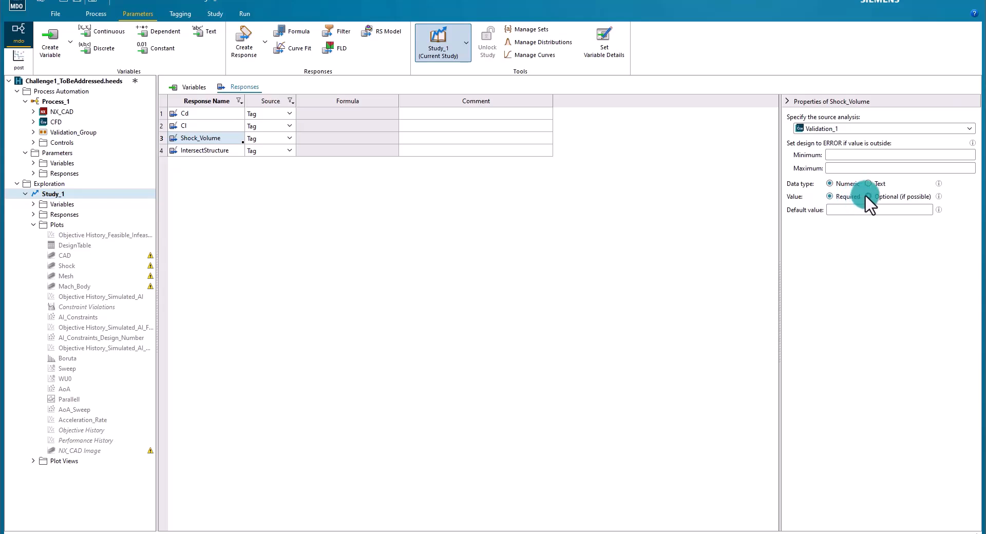
click(223, 152)
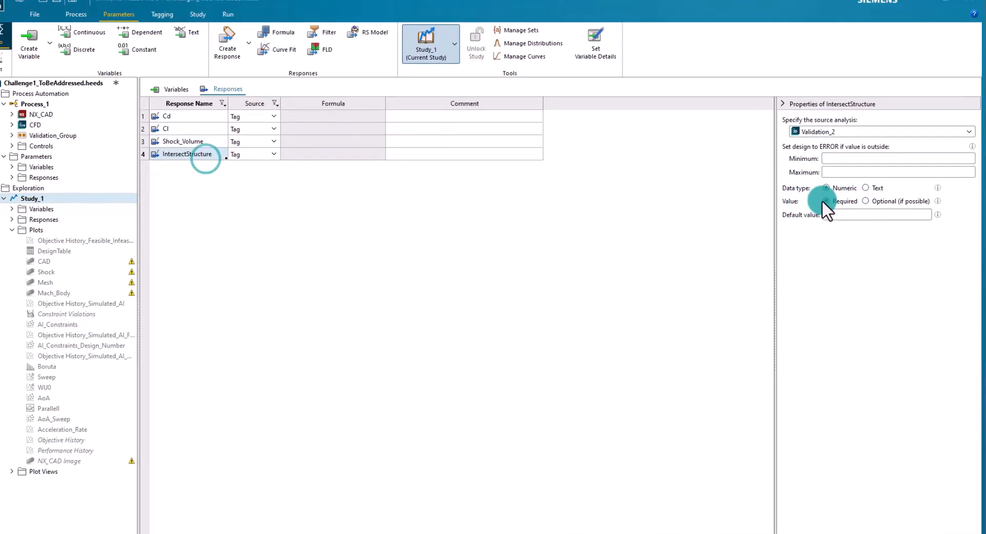
click(866, 201)
click(852, 214)
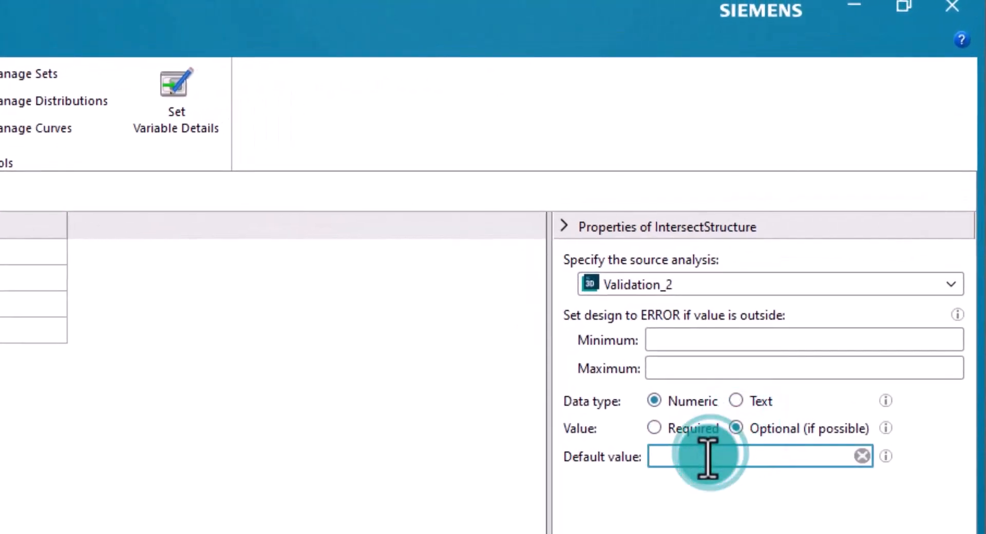
text(0)
key(Return)
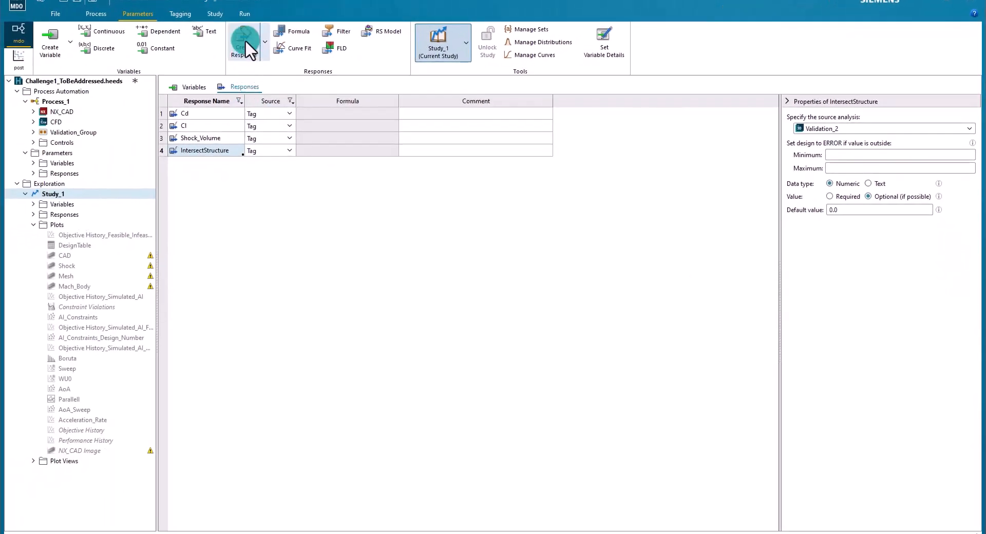
Review the design statuses in the study run and open the DesignTable plot.
click(244, 14)
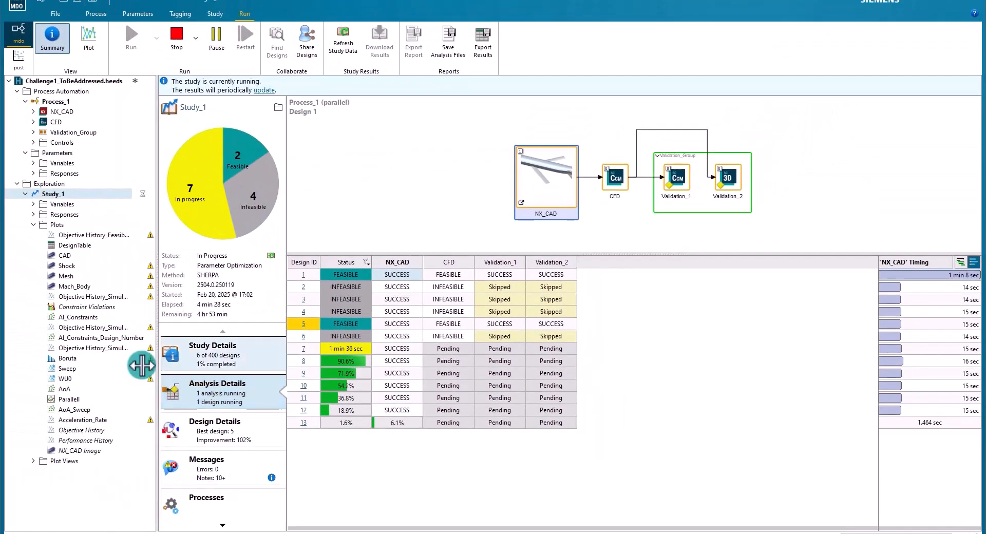
click(75, 245)
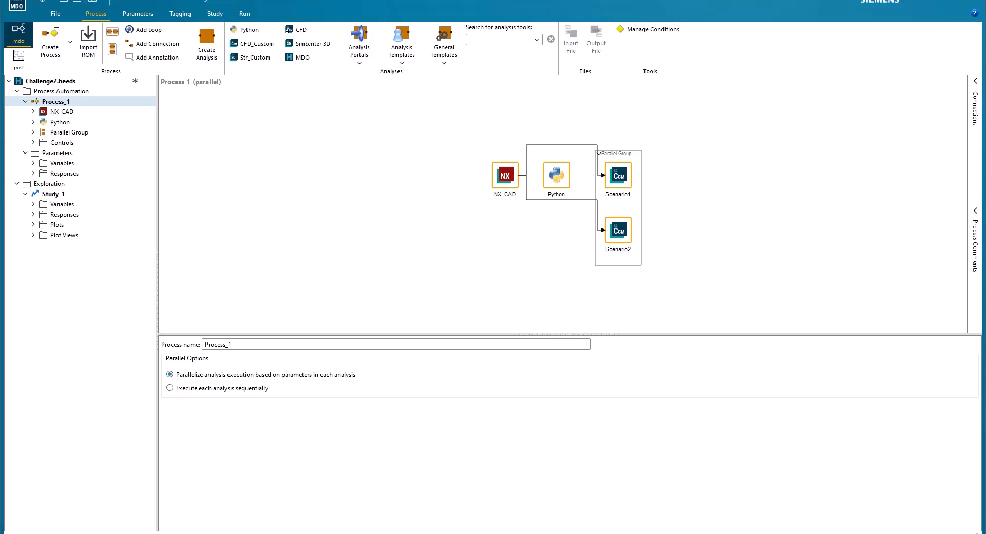
Show the Python analysis's connections and add a process condition named Scenario1.
click(561, 187)
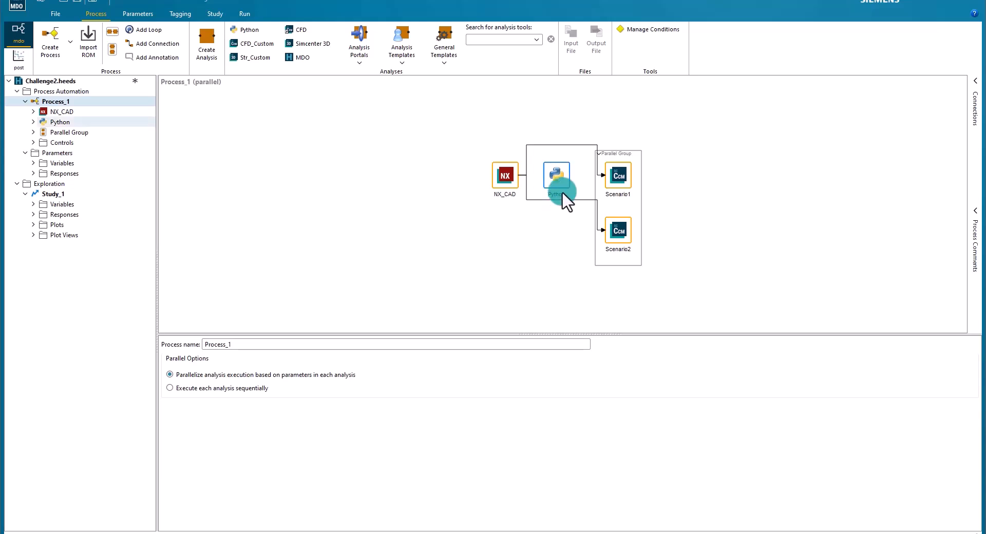
click(975, 81)
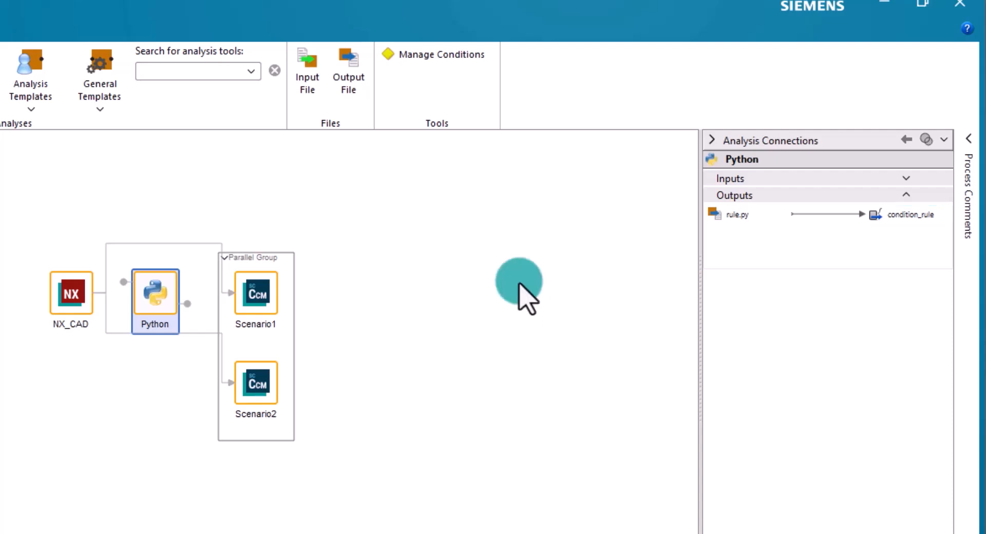
click(436, 57)
click(159, 291)
double_click(143, 99)
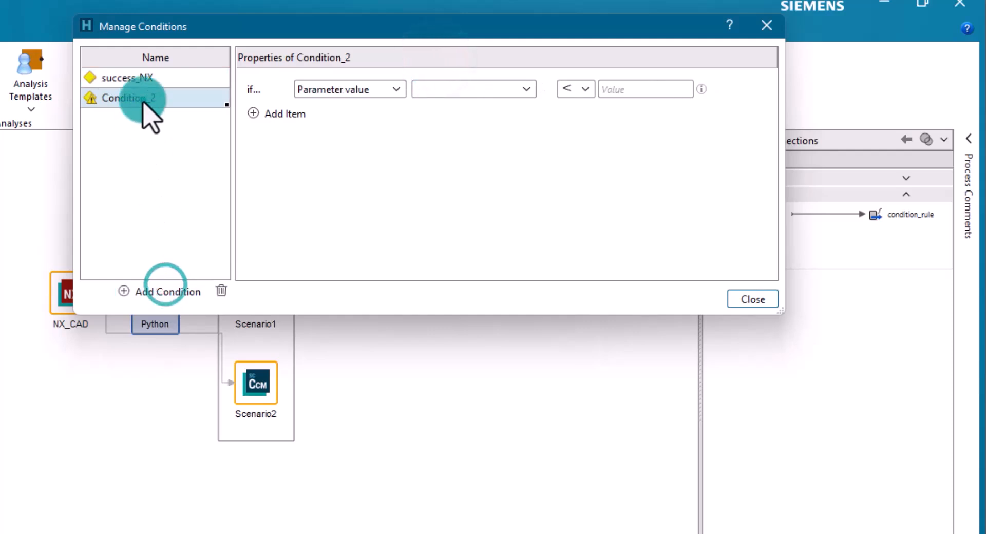
text(Scenario1)
Define the Scenario1 condition as the parameter value condition_rule equal to 1.
click(485, 91)
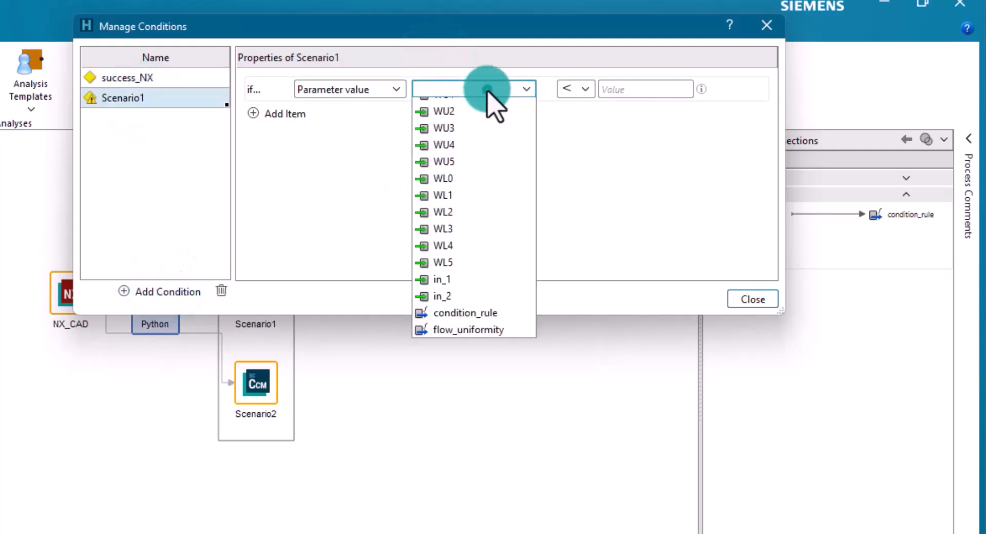
click(466, 406)
click(584, 89)
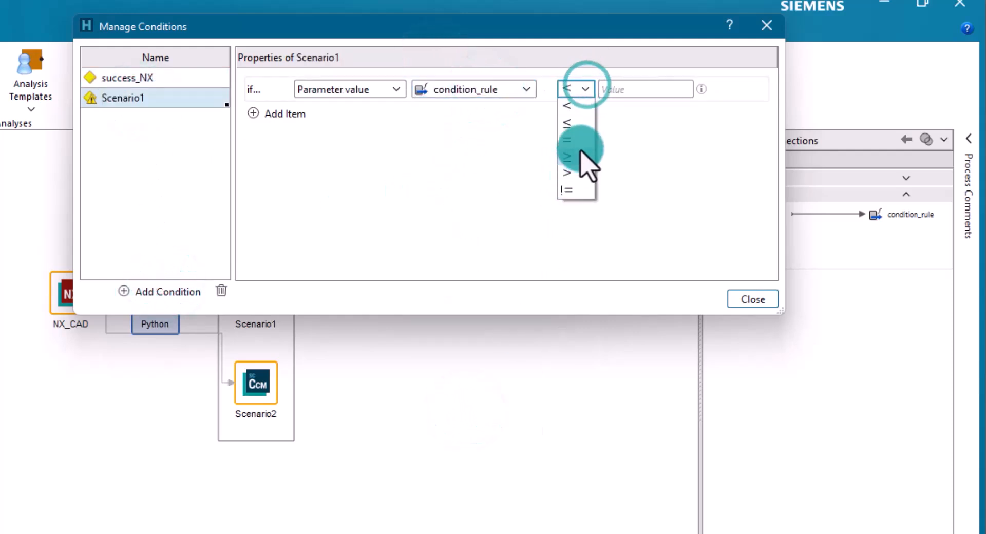
click(577, 137)
click(614, 91)
text(1)
Add another condition named Scenario2.
click(168, 289)
double_click(172, 121)
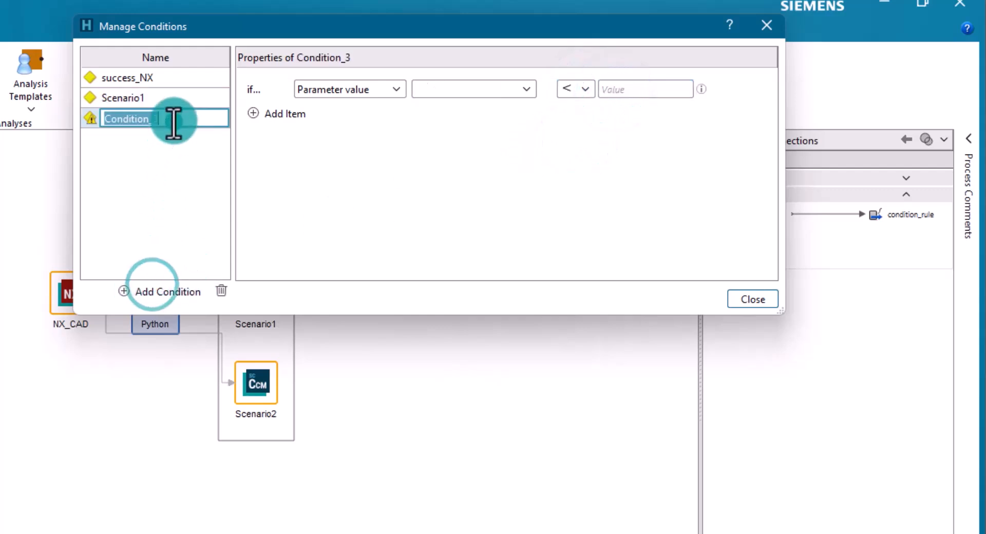
text(Scenario2)
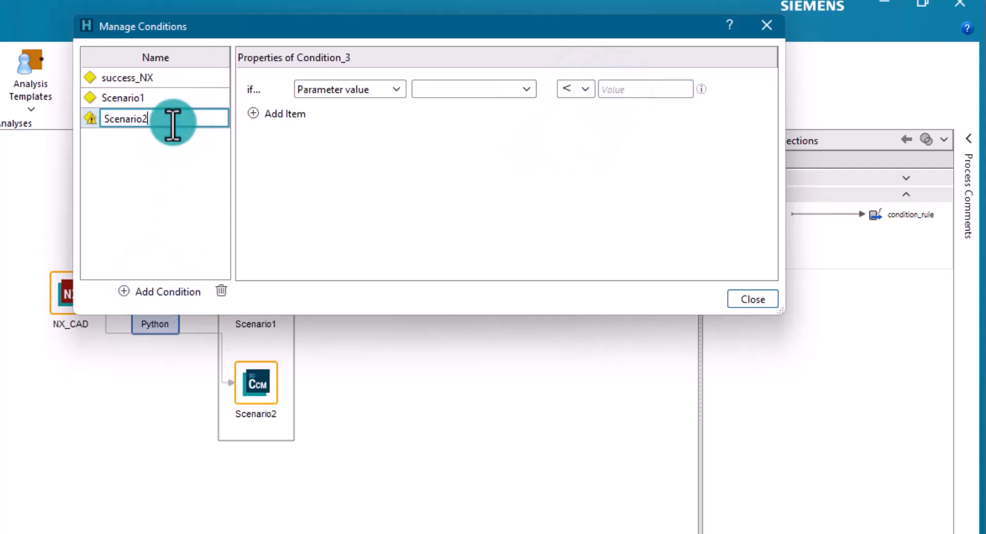
Define the Scenario2 condition as the parameter value condition_rule not equal to 1, and finish managing conditions.
click(506, 92)
click(467, 408)
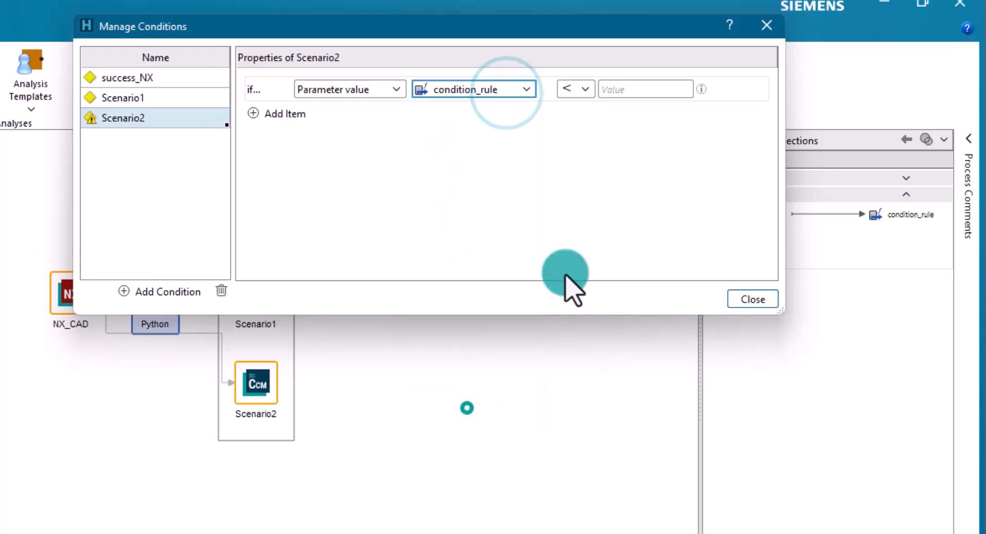
click(586, 89)
click(581, 193)
click(632, 89)
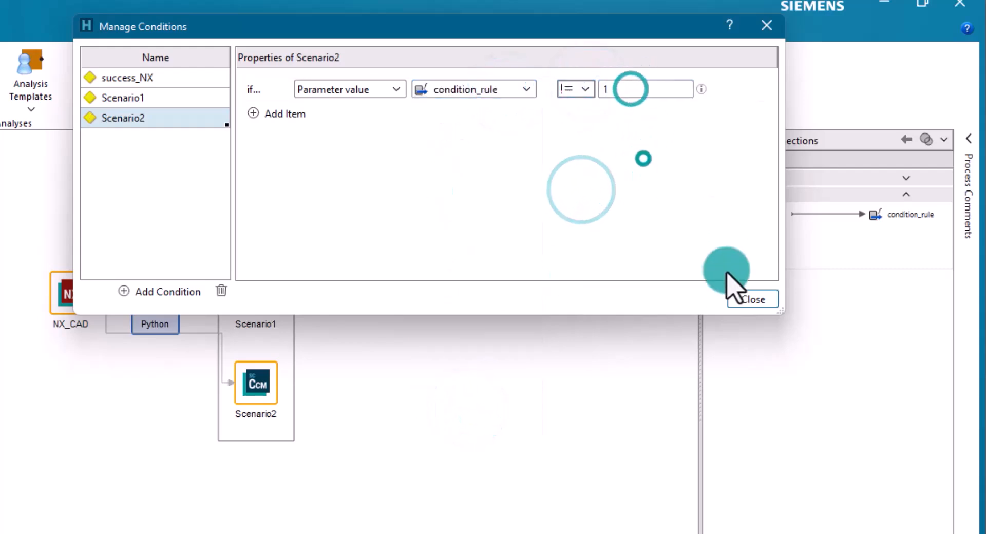
click(752, 299)
Assign the Scenario1 condition as the run condition of the Scenario1 analysis.
click(255, 293)
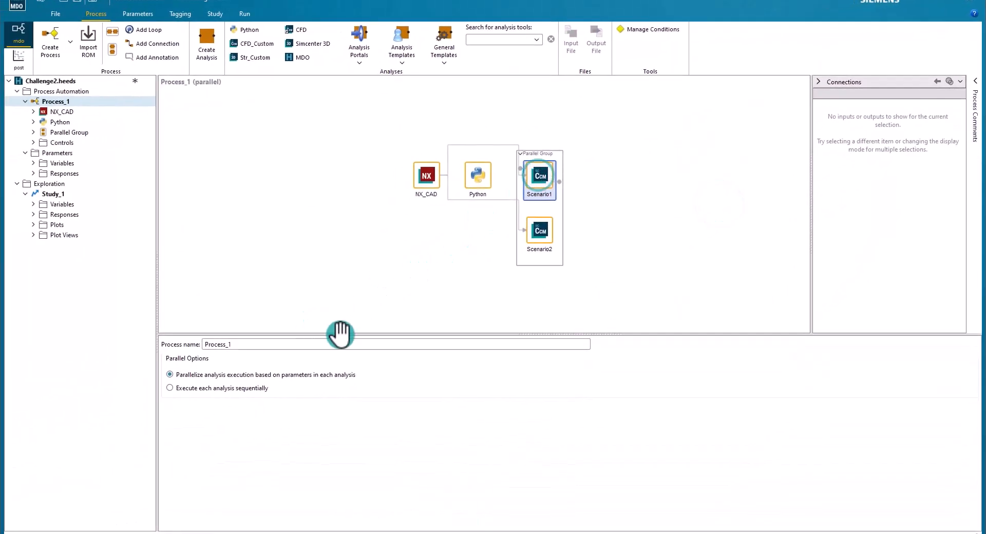
click(926, 427)
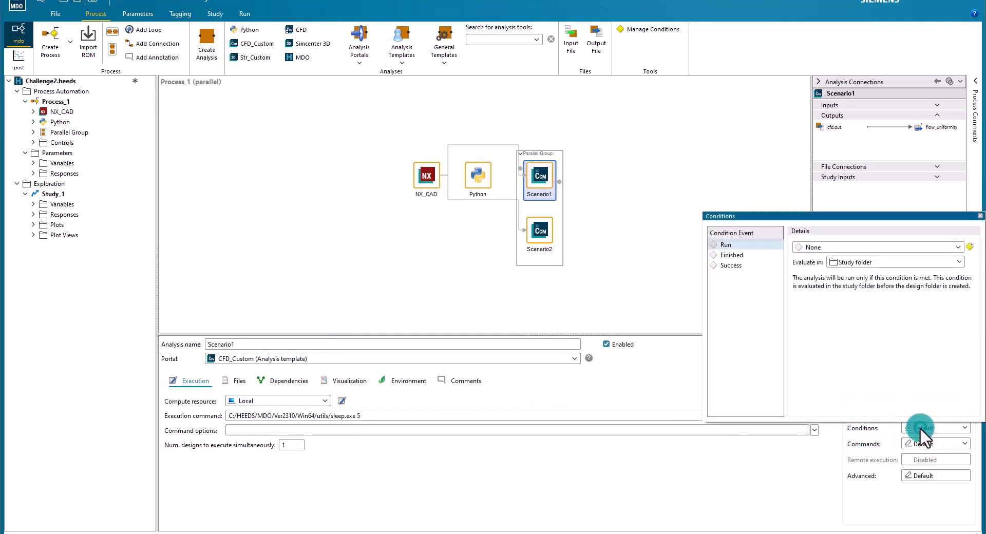
click(865, 252)
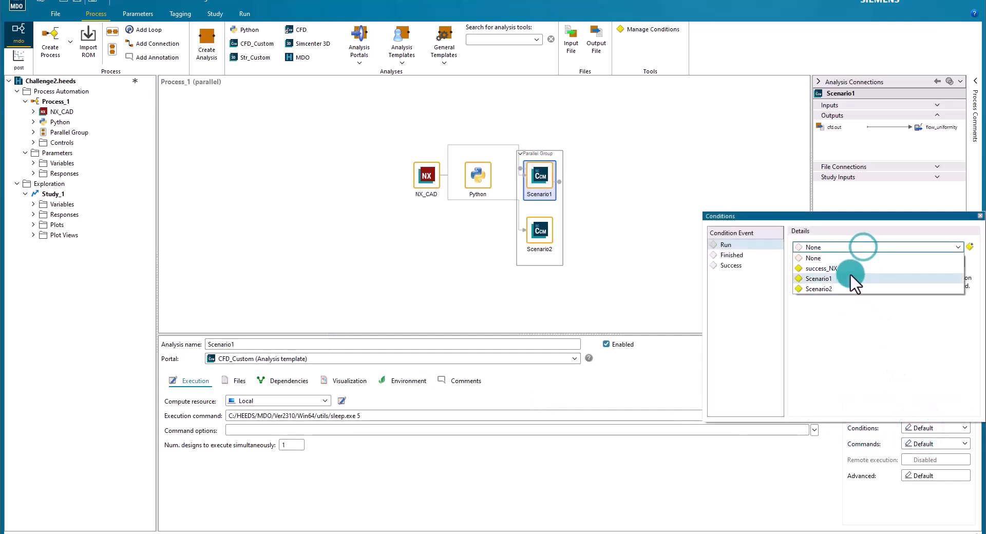
click(848, 279)
Assign the Scenario2 condition as the run condition of the Scenario2 analysis.
click(550, 231)
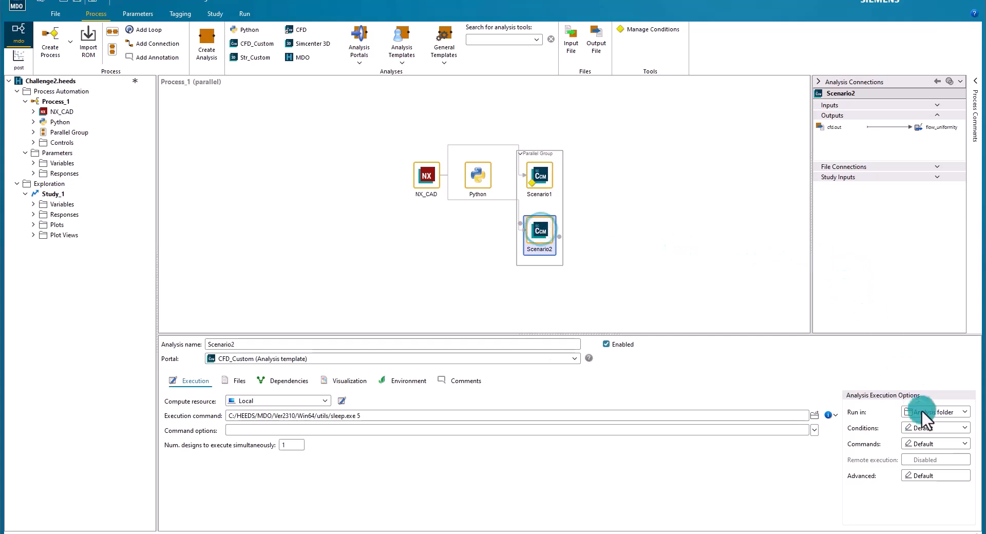
click(923, 426)
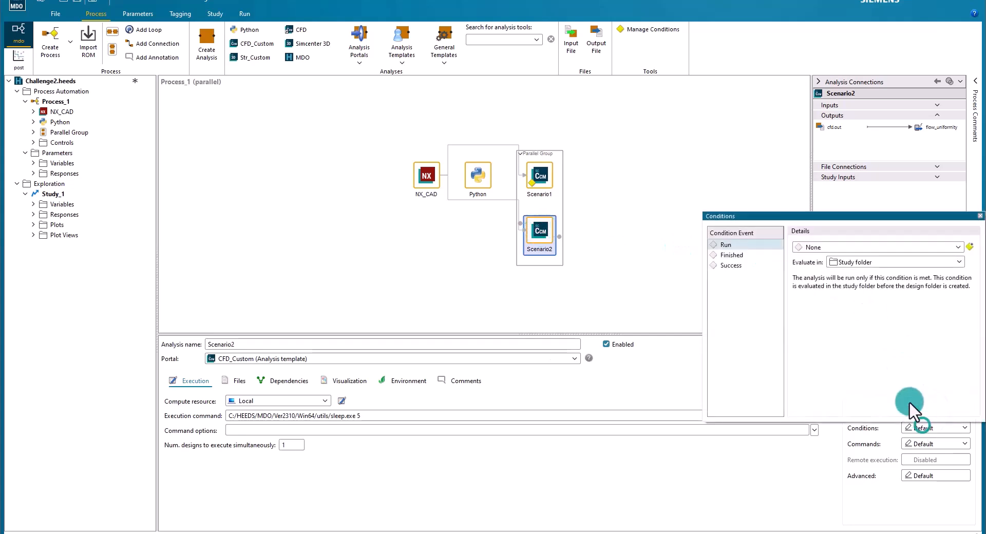
click(824, 247)
click(822, 289)
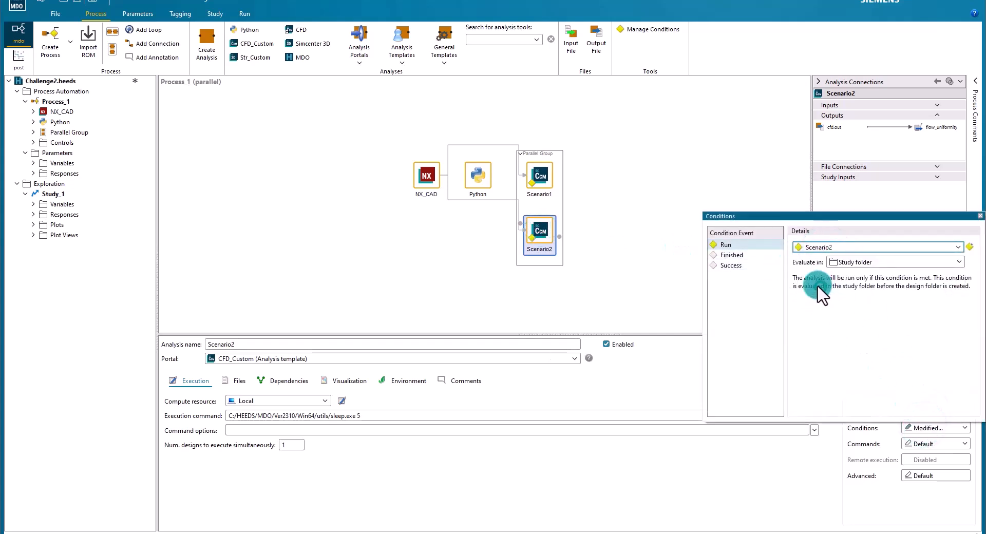
click(708, 168)
Examine the shared outputs of the Scenario1 and Scenario2 analyses and the source analysis setting of the flow_uniformity response.
click(565, 181)
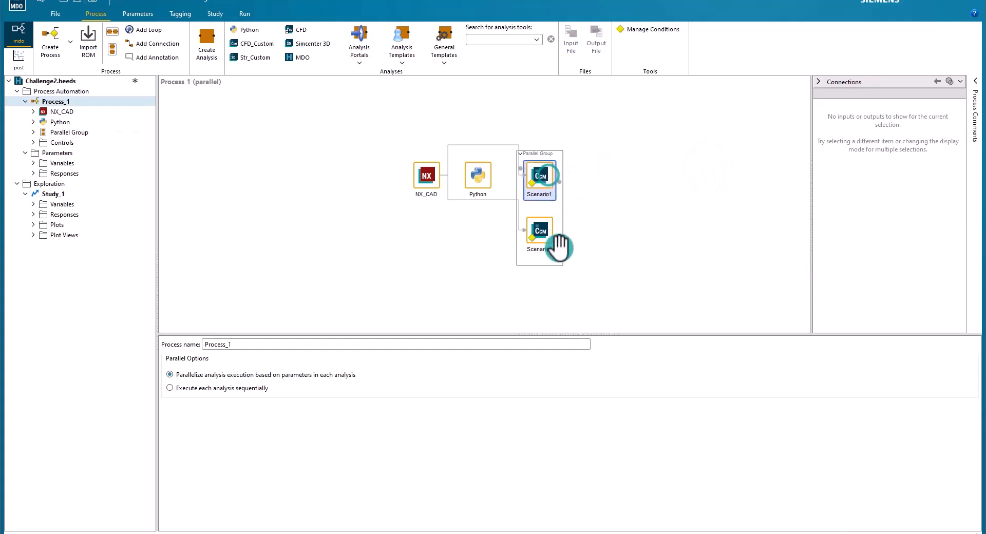
ctrl+click(549, 242)
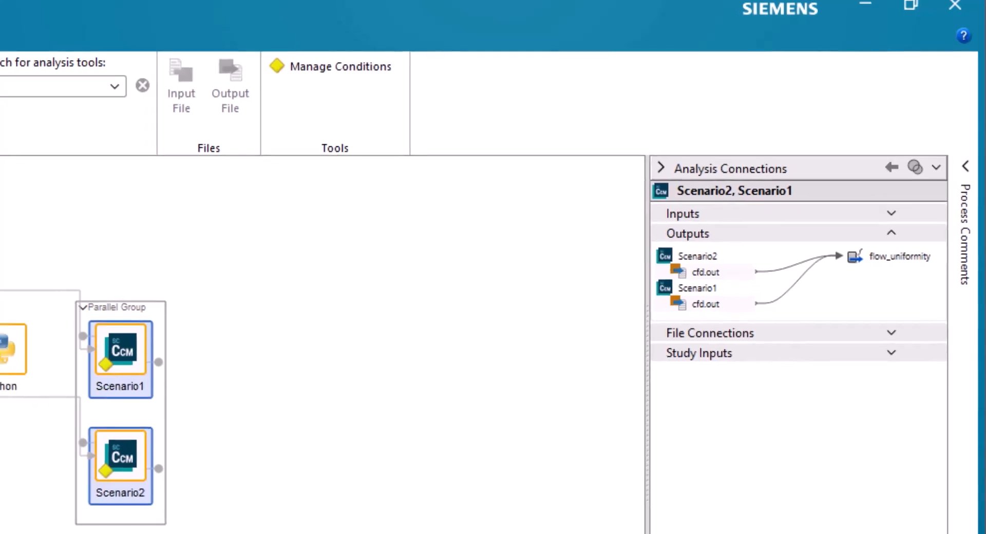
click(140, 14)
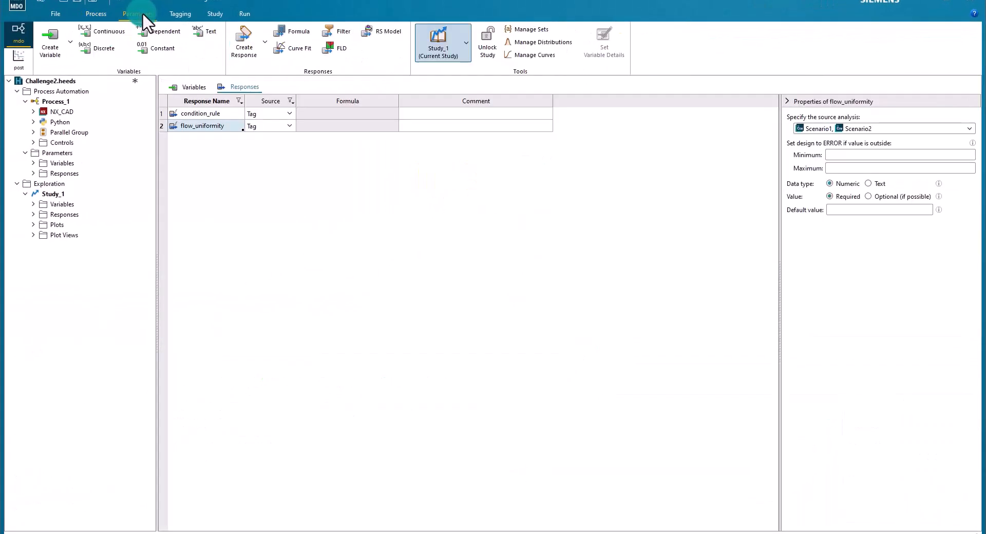
click(212, 84)
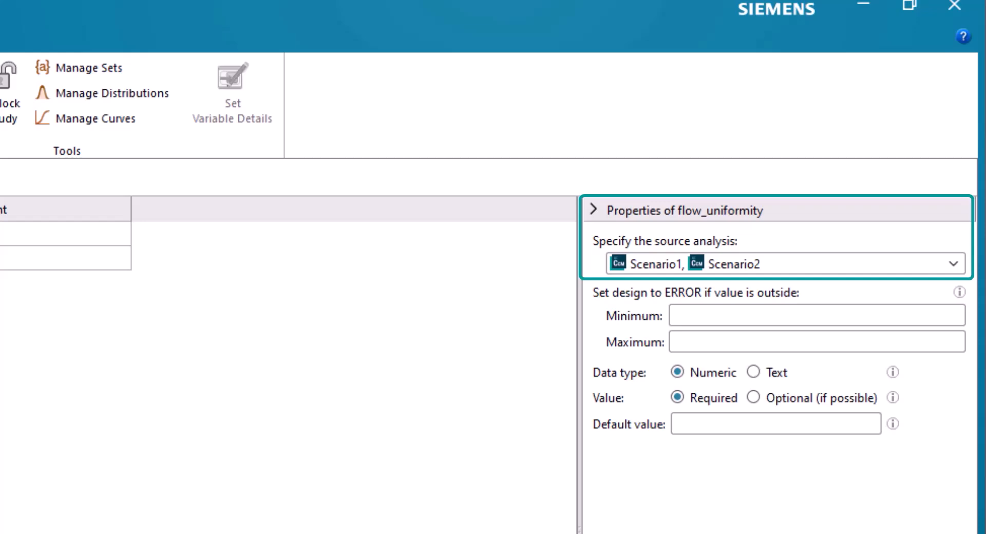
Check the study run's analysis statuses per design and open the DesignTable plot.
click(560, 523)
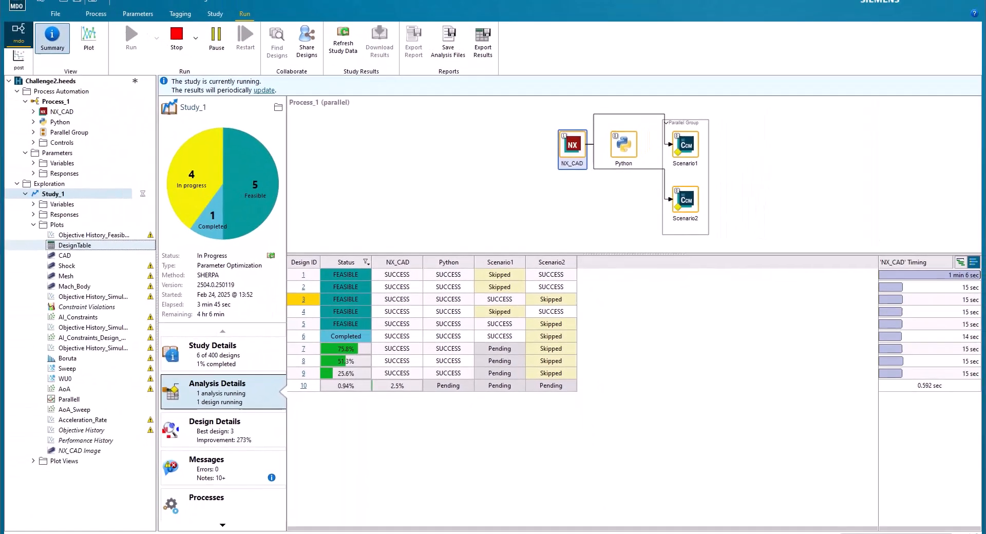
click(69, 245)
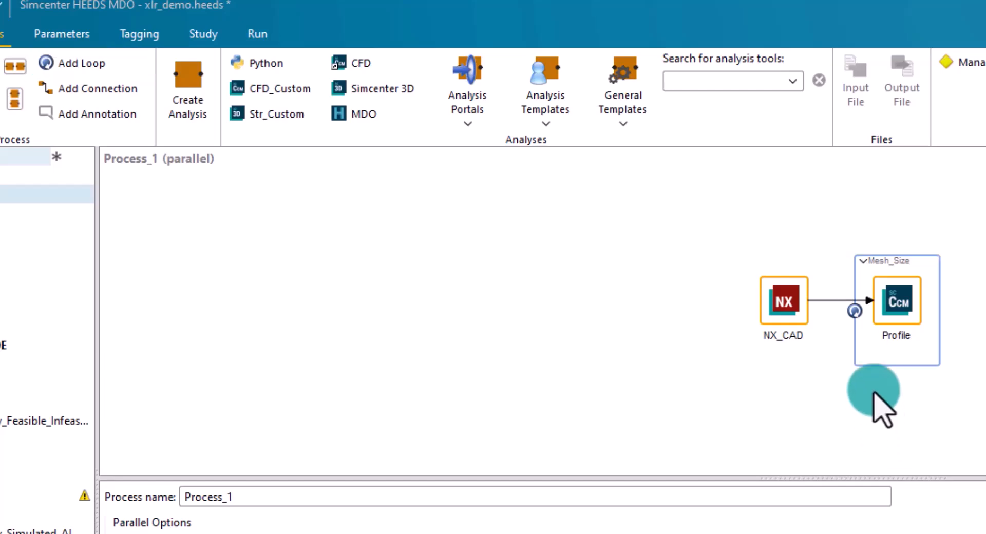
Inspect the Mesh_Size loop's execution settings, including the items of the Mesh_Base_Sizes set and the error-handling option.
click(874, 355)
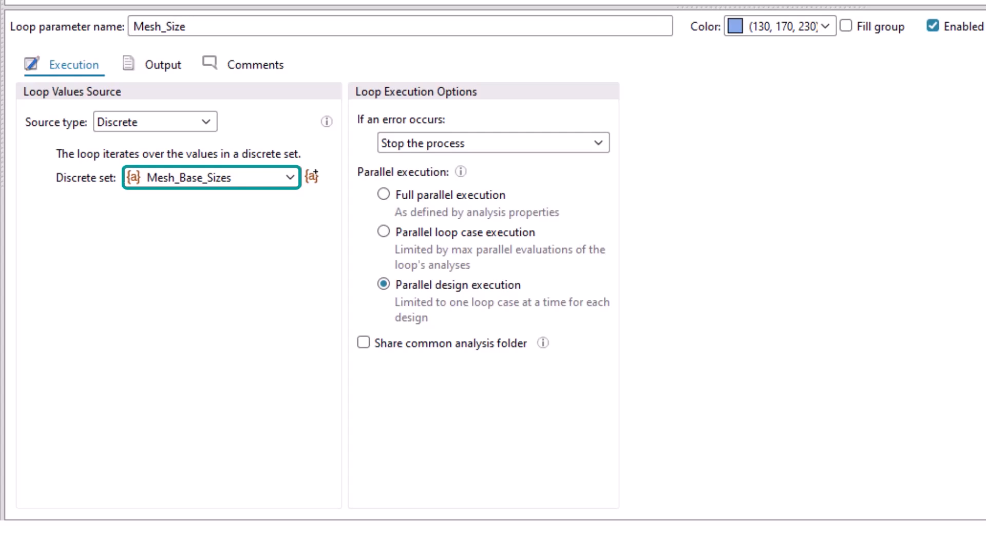
click(313, 178)
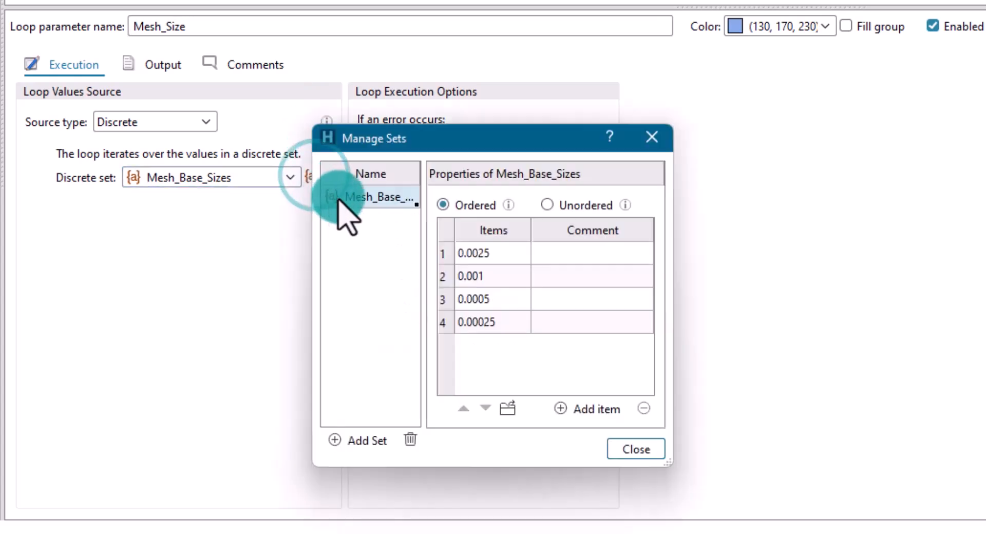
drag(432, 142, 429, 184)
drag(421, 202, 452, 161)
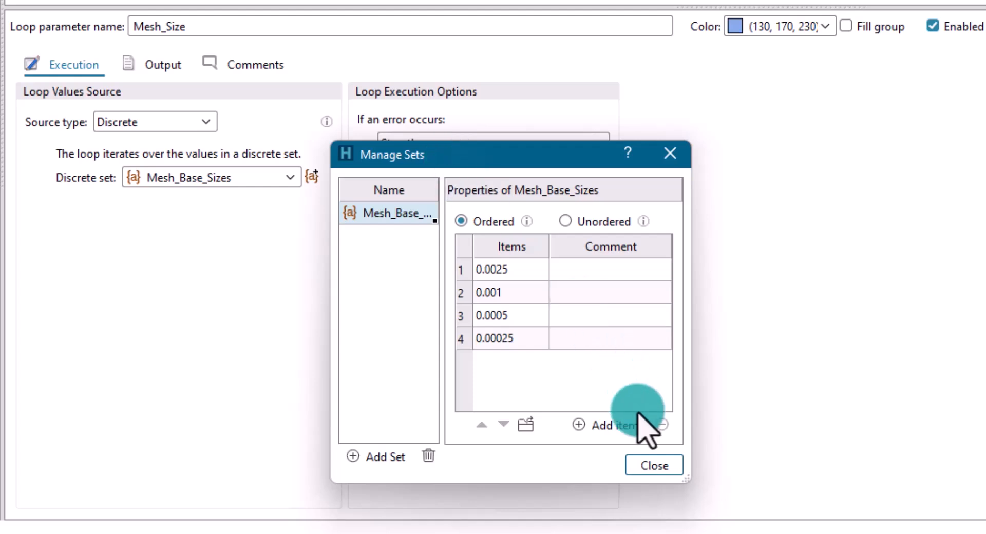
click(653, 465)
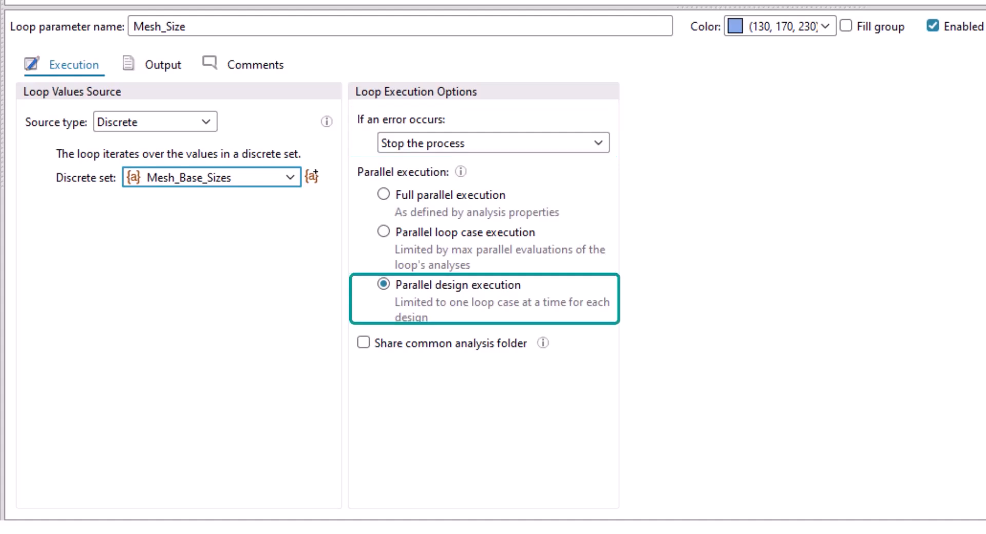
click(493, 142)
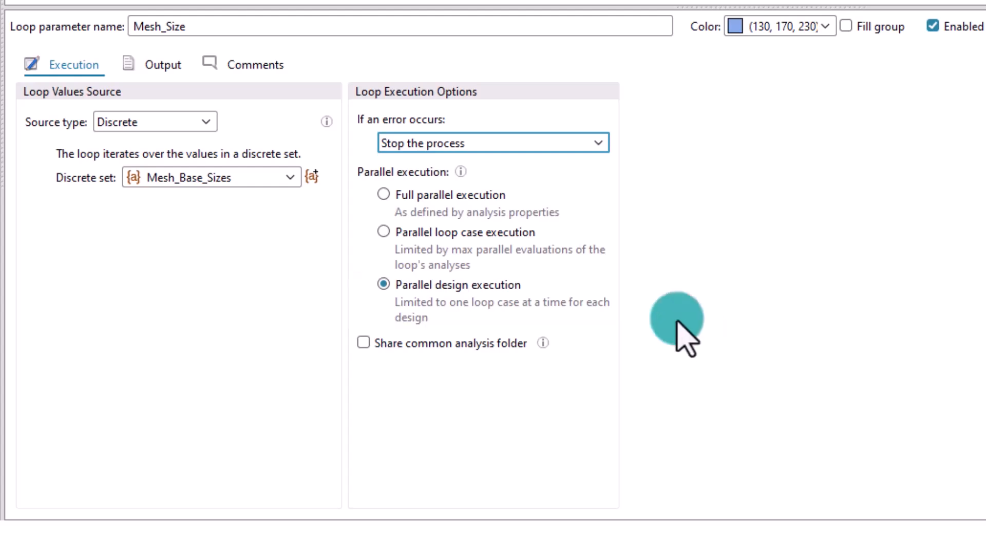
Review the Mesh_Size loop's output settings and the definition of its Shock_Volume_Converged condition.
click(173, 59)
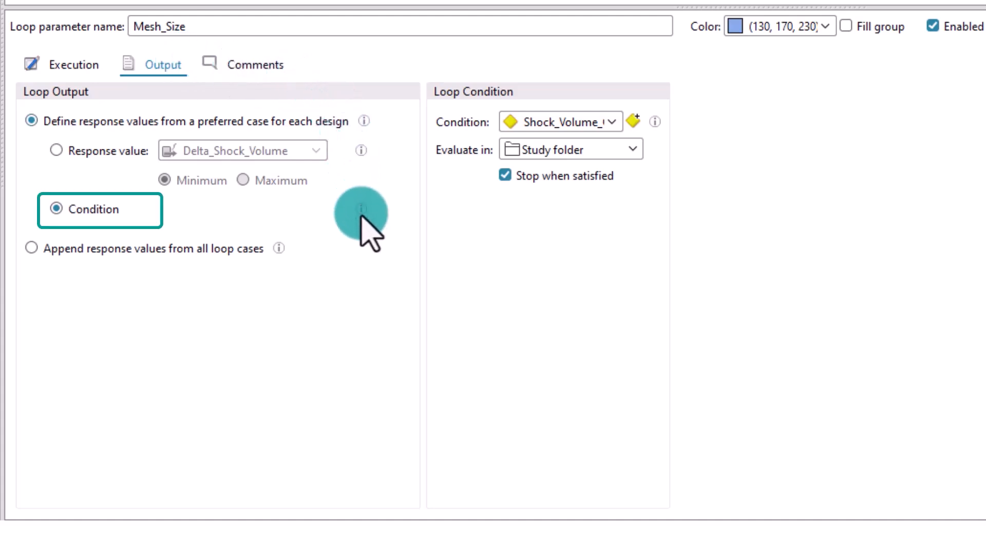
mouse_move(362, 210)
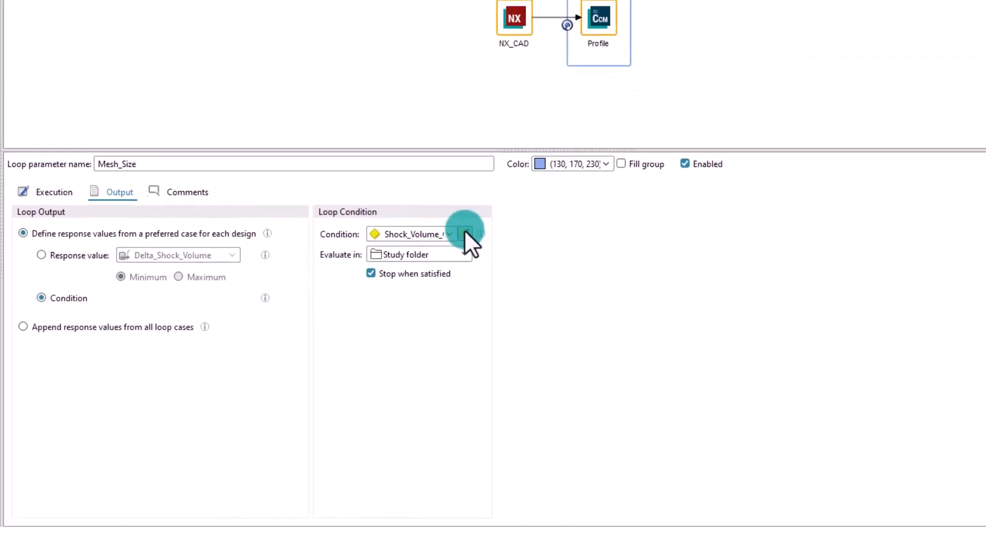
click(465, 233)
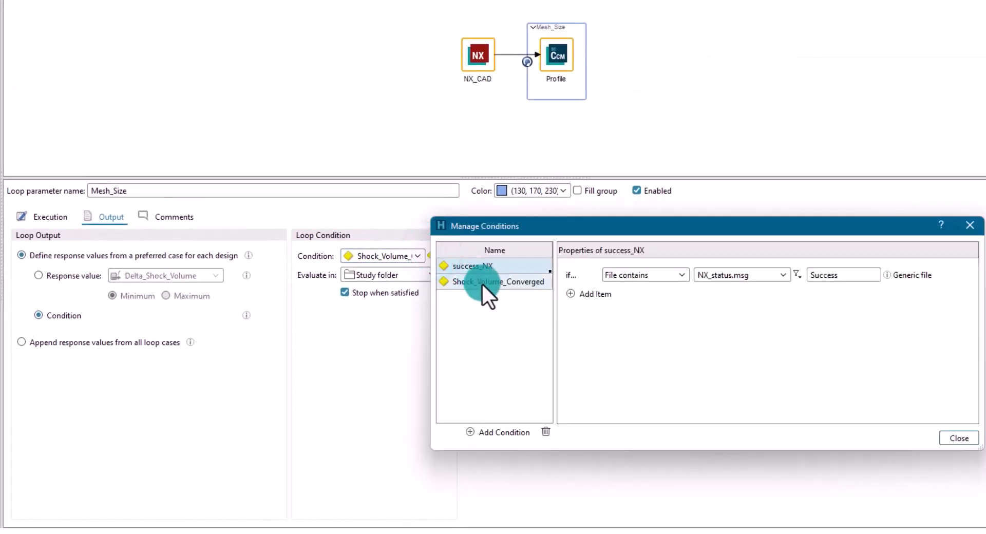
click(482, 283)
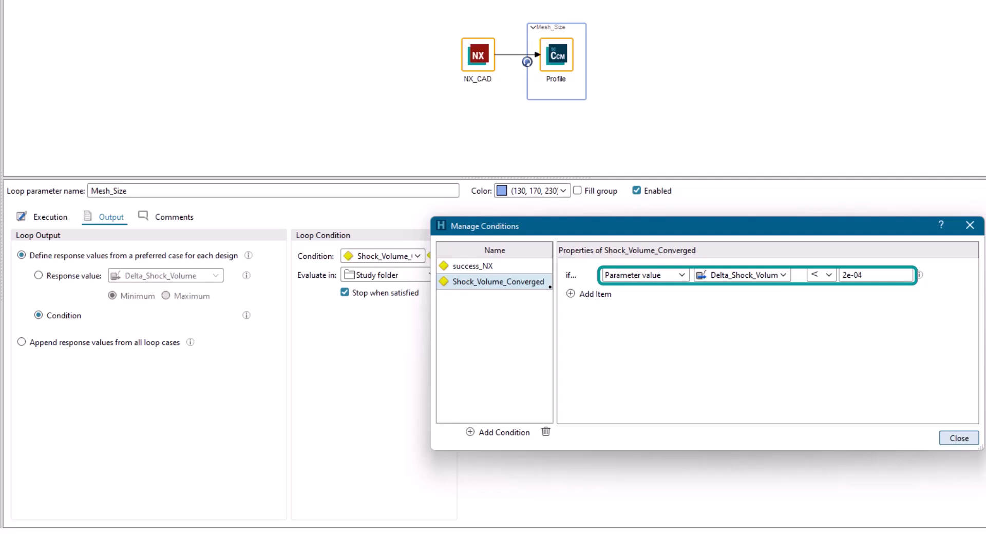
click(951, 436)
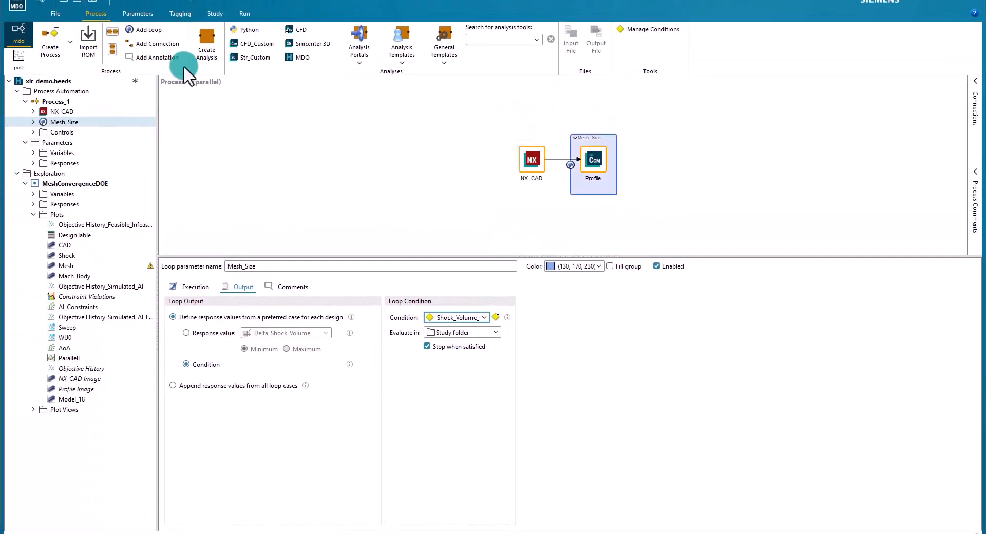
Examine the formulas of the Delta_Shock_Volume response and the dependent variable Shock_Volume_0.
click(150, 15)
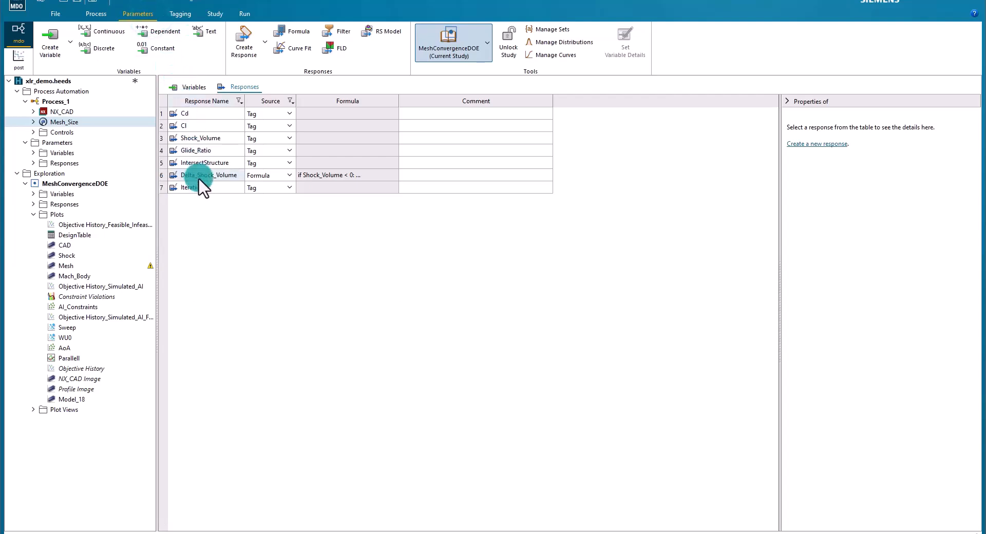
click(200, 176)
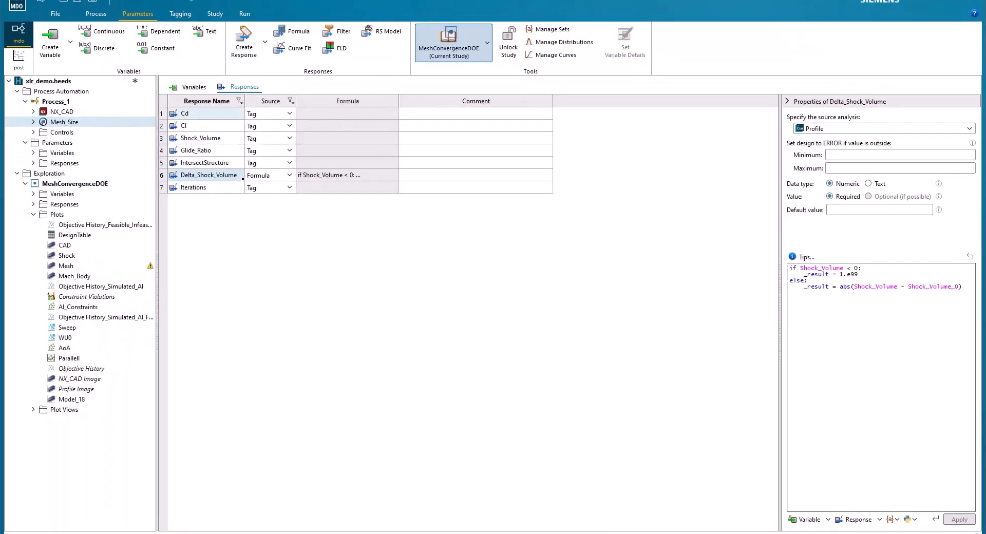
click(195, 87)
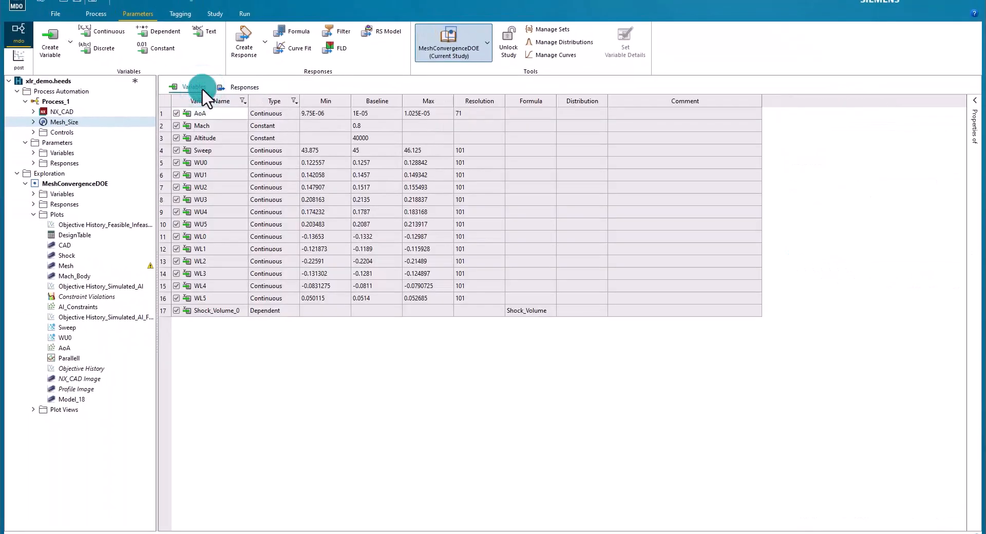
click(209, 310)
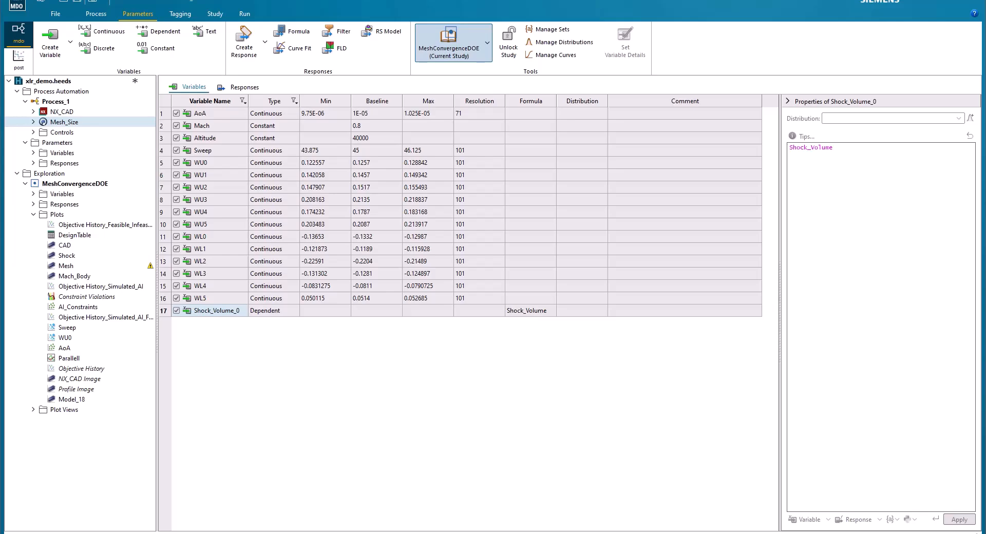
click(245, 87)
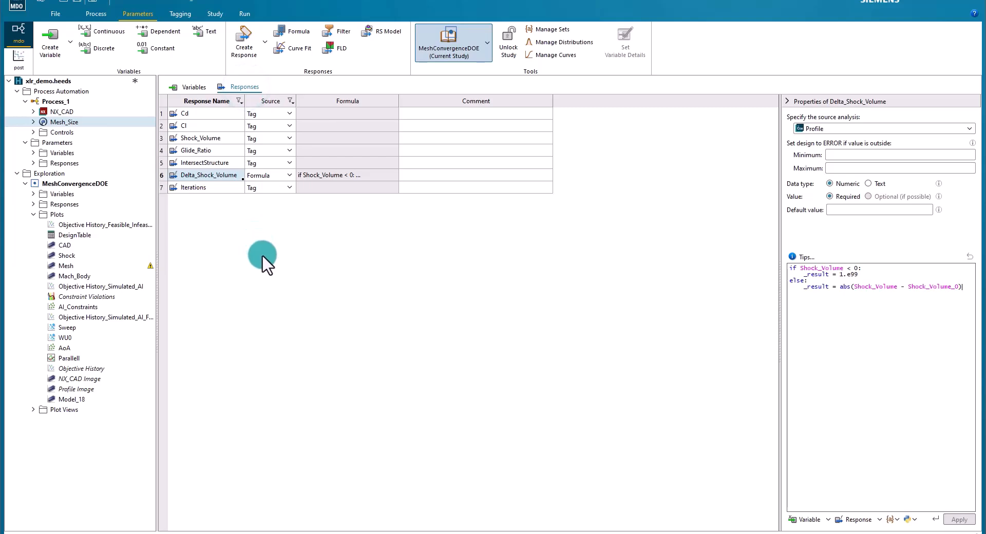
Show the input and output connections of the Profile analysis inside the Mesh_Size loop and check how Shock_Volume_0 is linked.
click(97, 15)
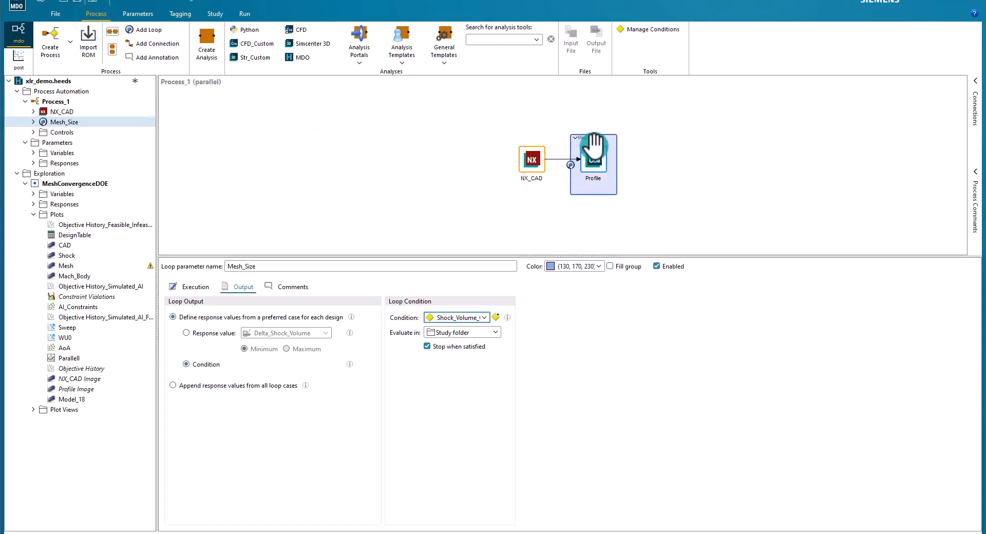
click(593, 154)
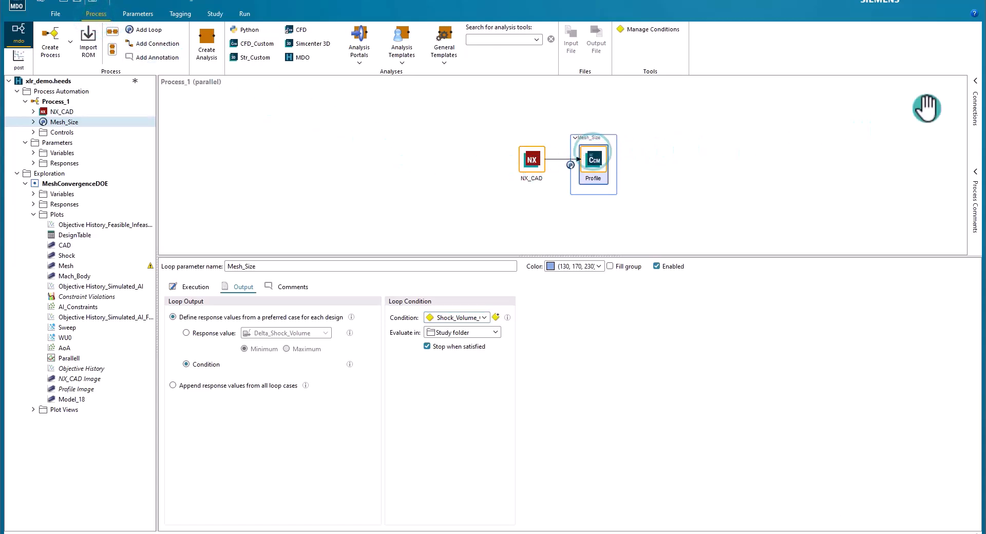
click(971, 82)
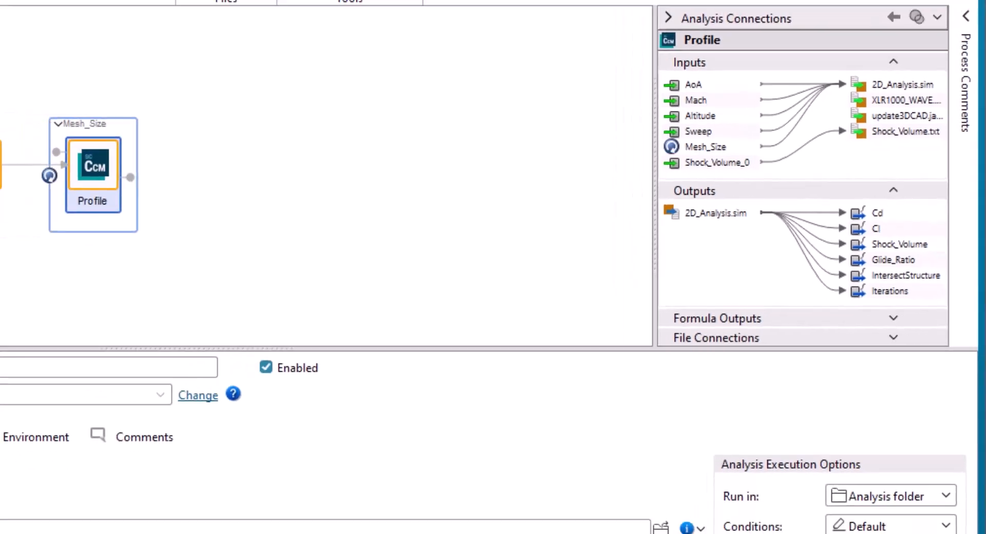
click(762, 163)
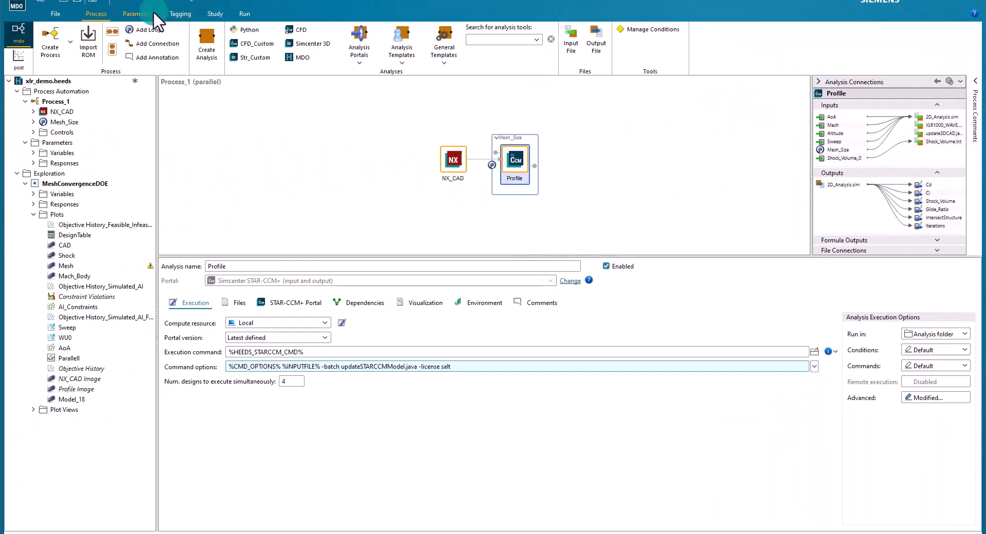
Show the properties of the Shock_Volume response to check its default value.
click(139, 13)
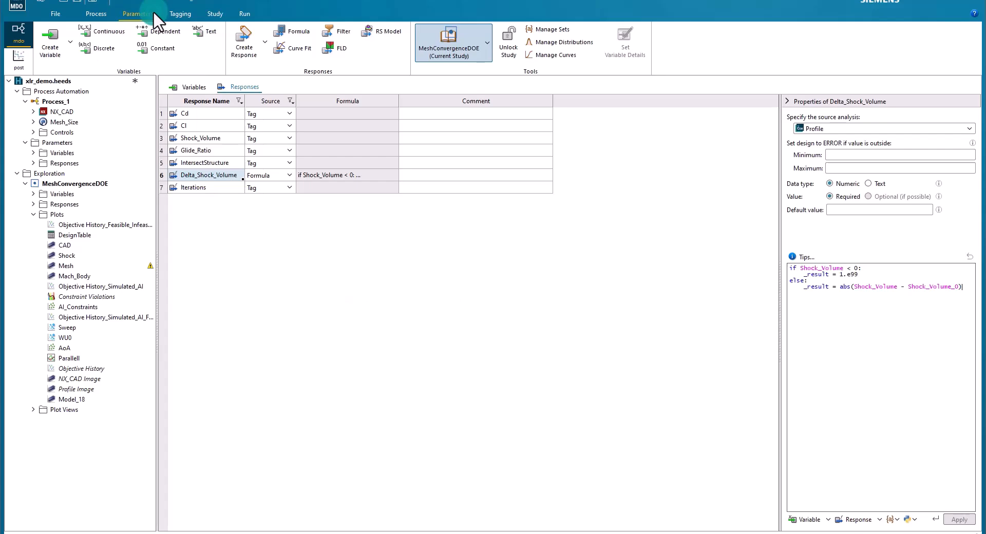
click(207, 137)
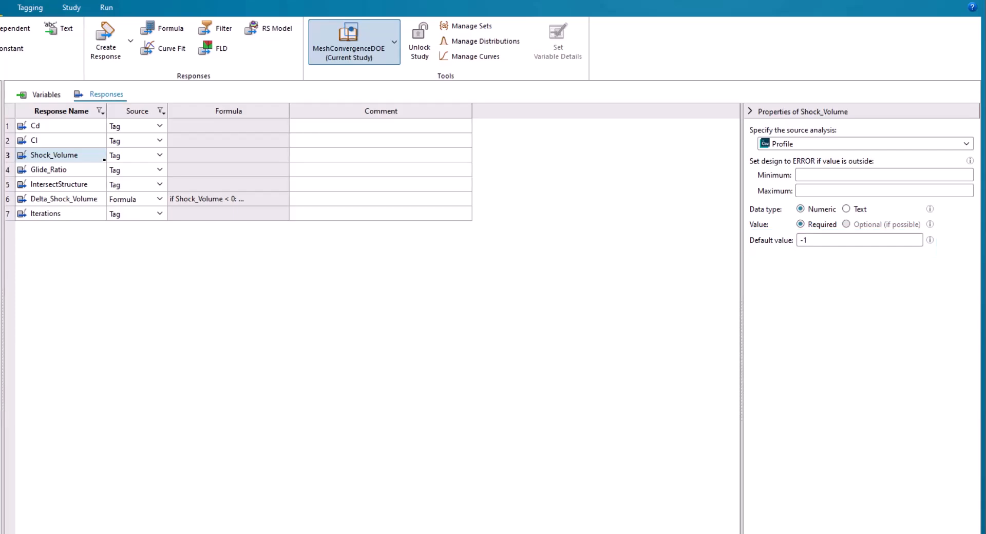
Switch to post-processing of the MeshConvergenceDOE study and show the DesignTable with each design's mesh size and shock volume results.
click(61, 154)
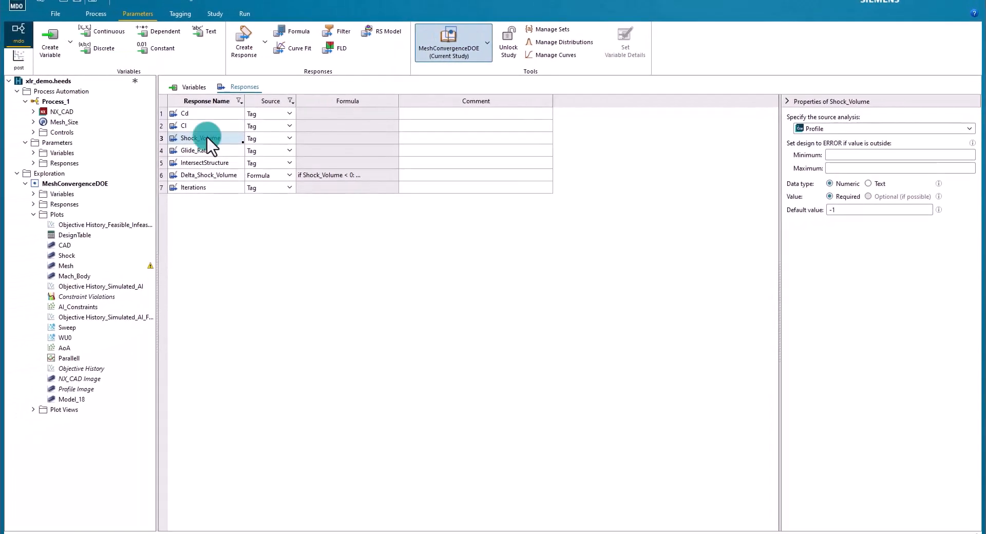
click(29, 59)
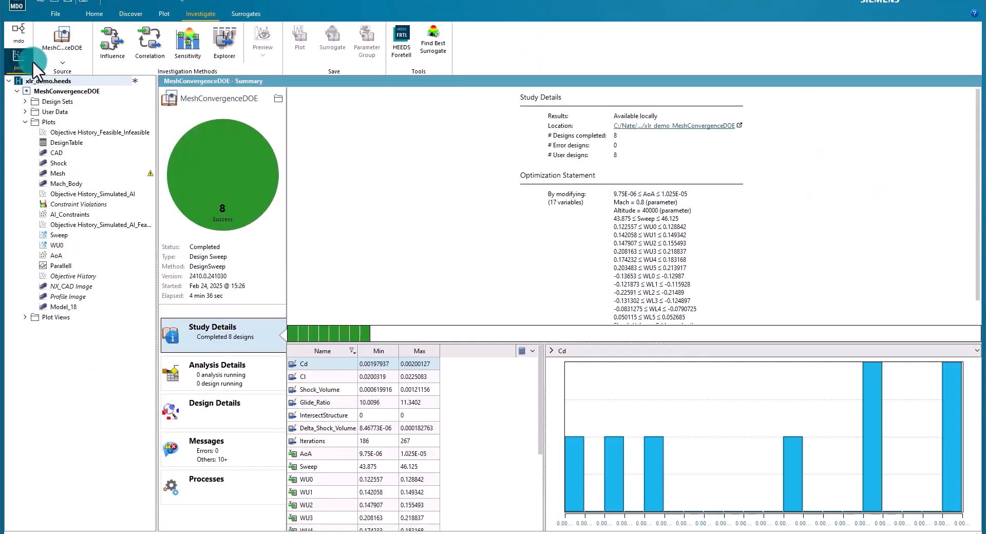
double_click(57, 141)
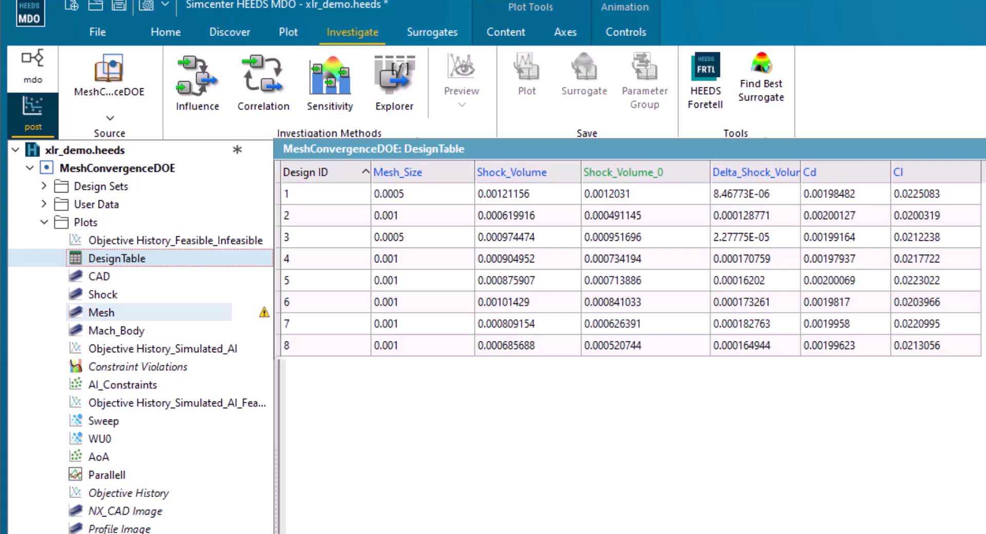
Explore the Mesh_Size loop iterations for designs 1 through 8 in the Response Explorer, comparing Shock_Volume and Delta_Shock_Volume.
click(398, 109)
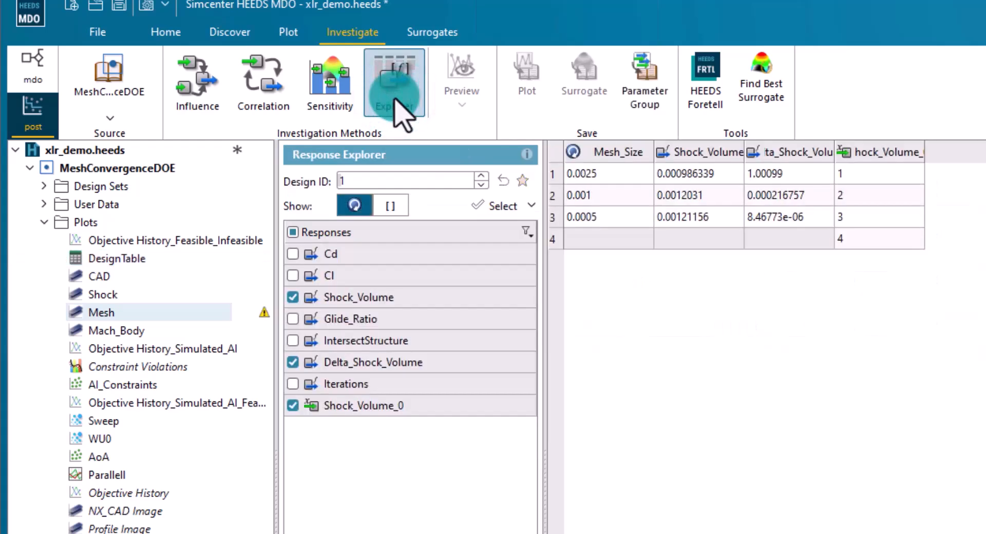
click(482, 177)
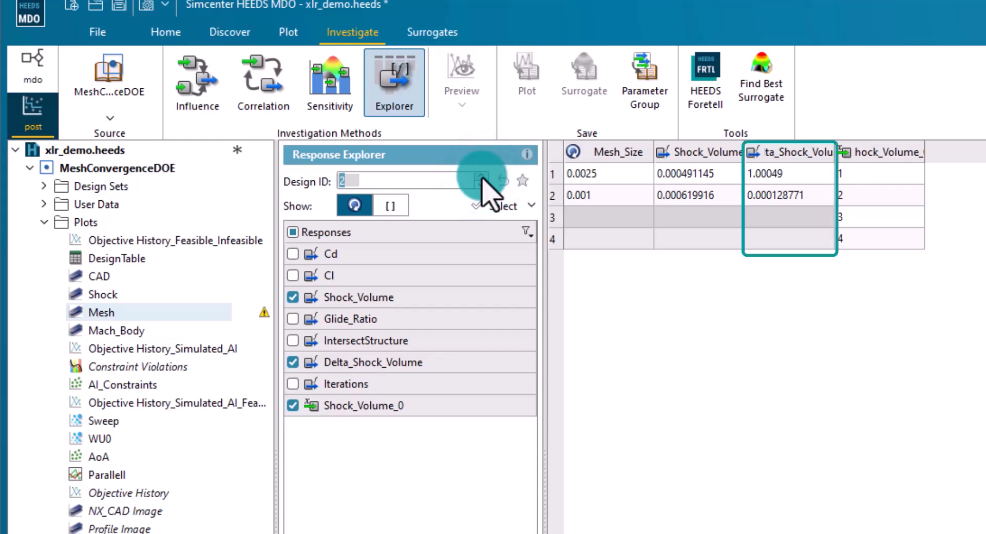
click(482, 176)
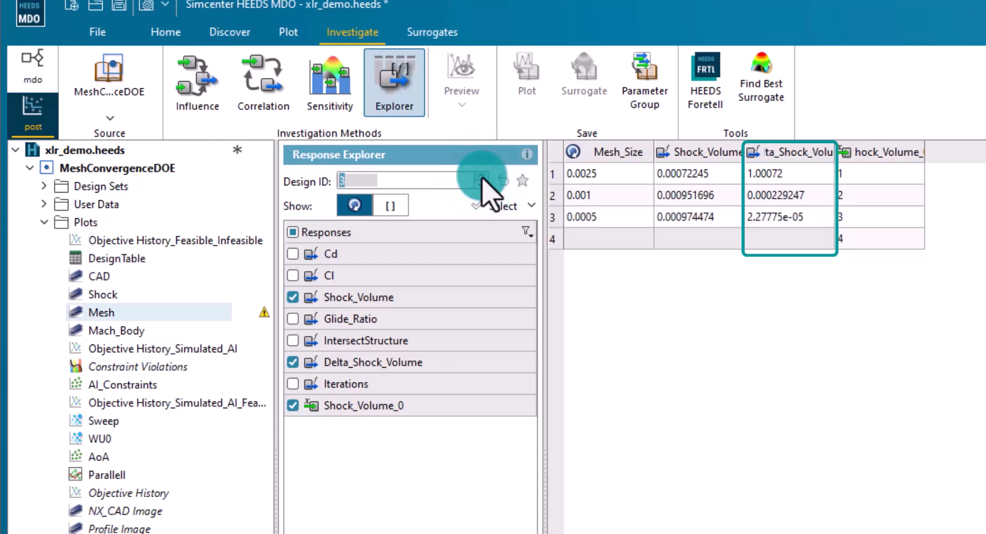
click(482, 176)
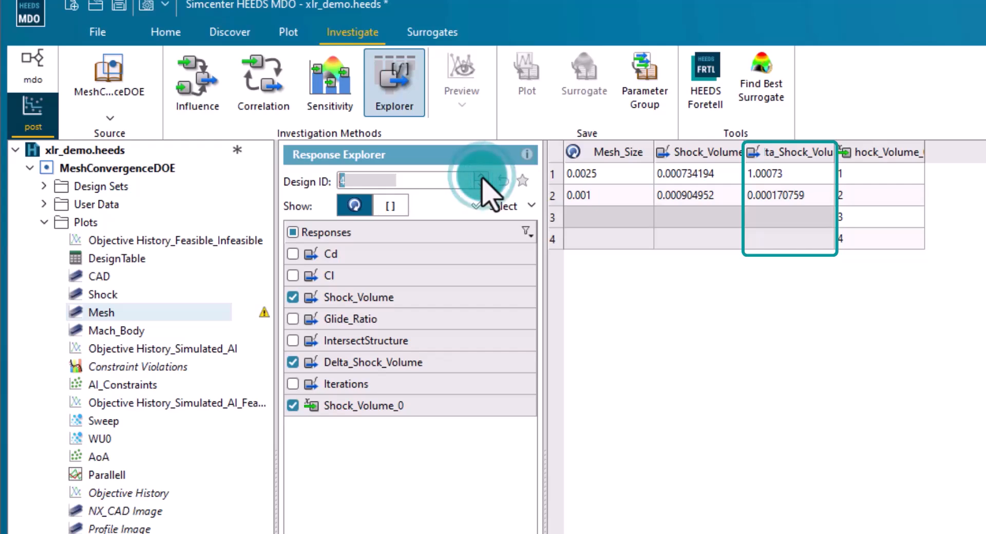
click(482, 176)
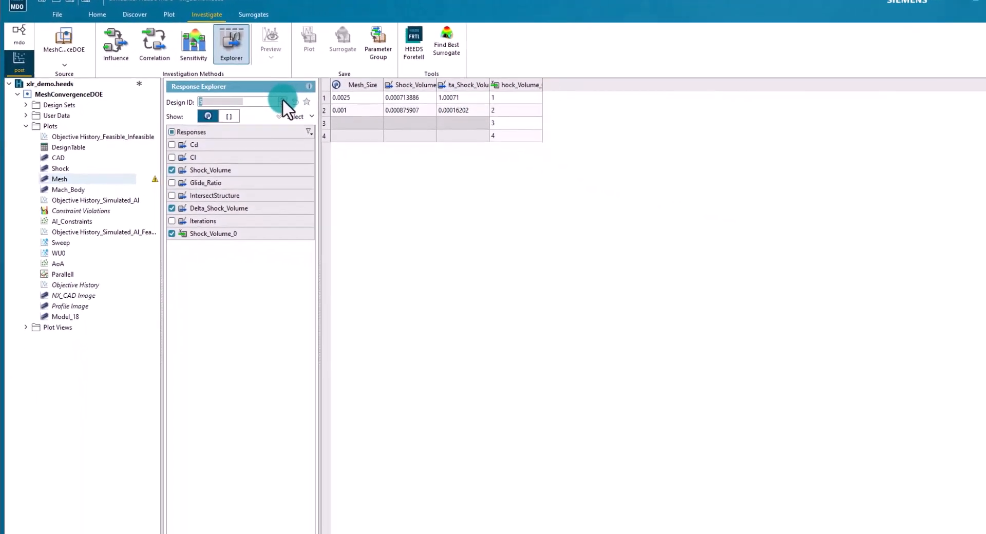
click(282, 100)
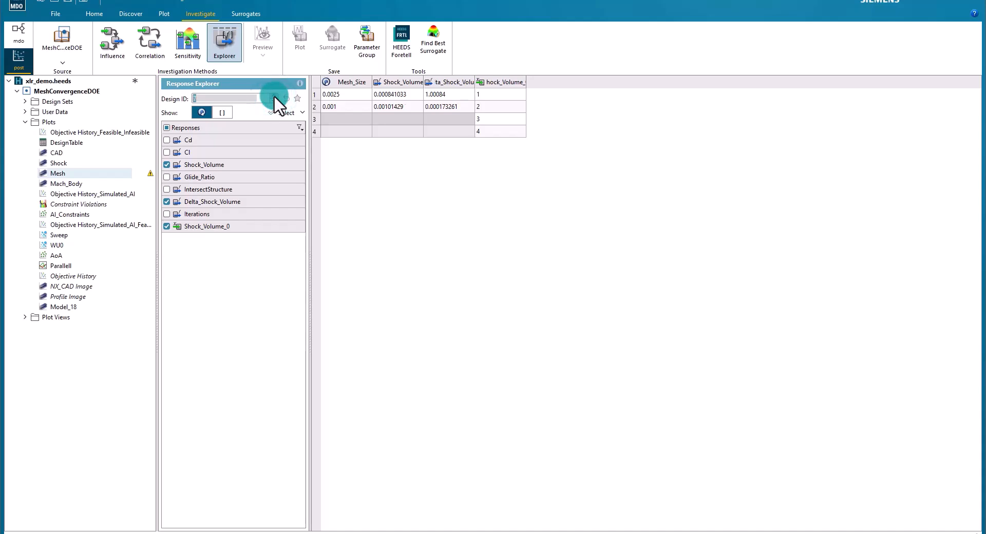
click(273, 96)
click(274, 96)
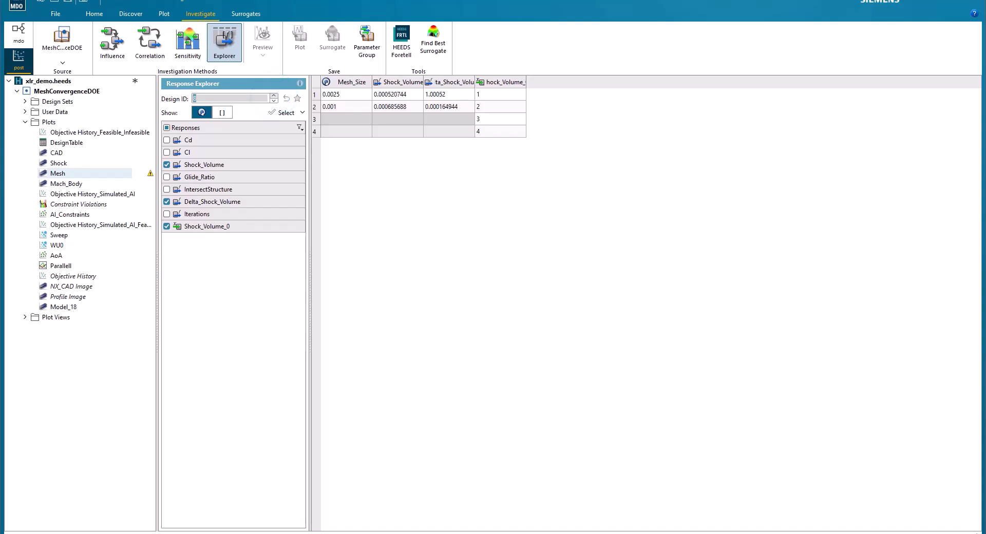